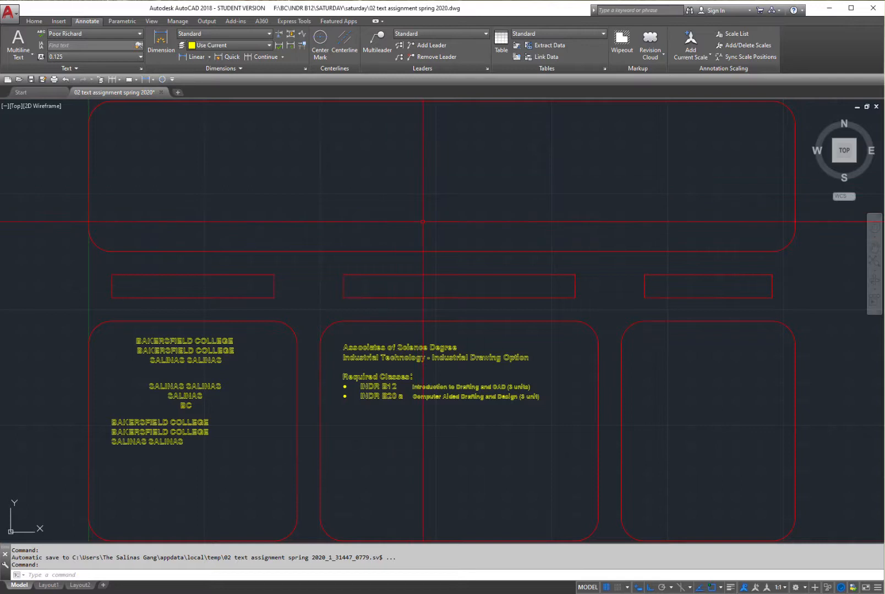
{"action": "type", "text": "st"}
{"action": "key", "text": "Return"}
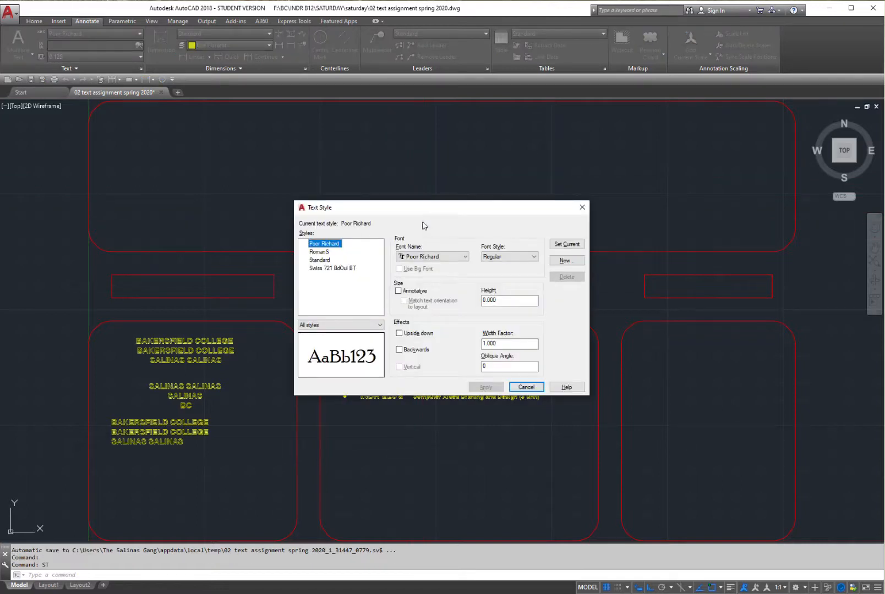
{"action": "left_click", "coordinate": [527, 388]}
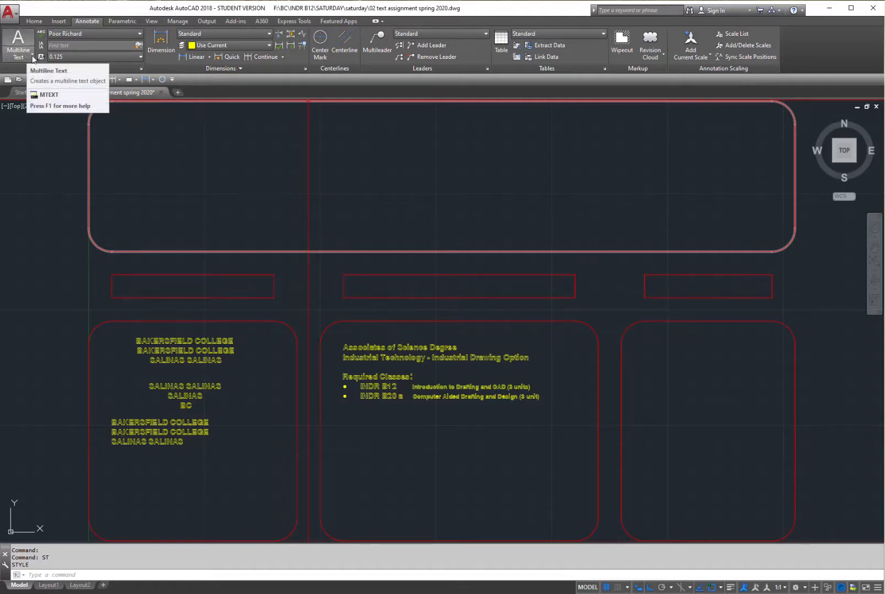
{"action": "left_click", "coordinate": [141, 68]}
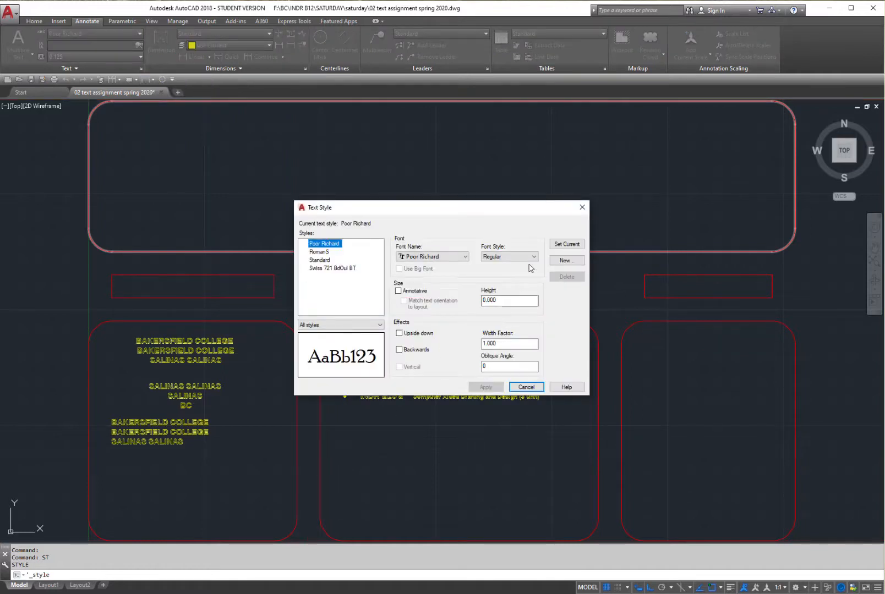
{"action": "left_click", "coordinate": [583, 208]}
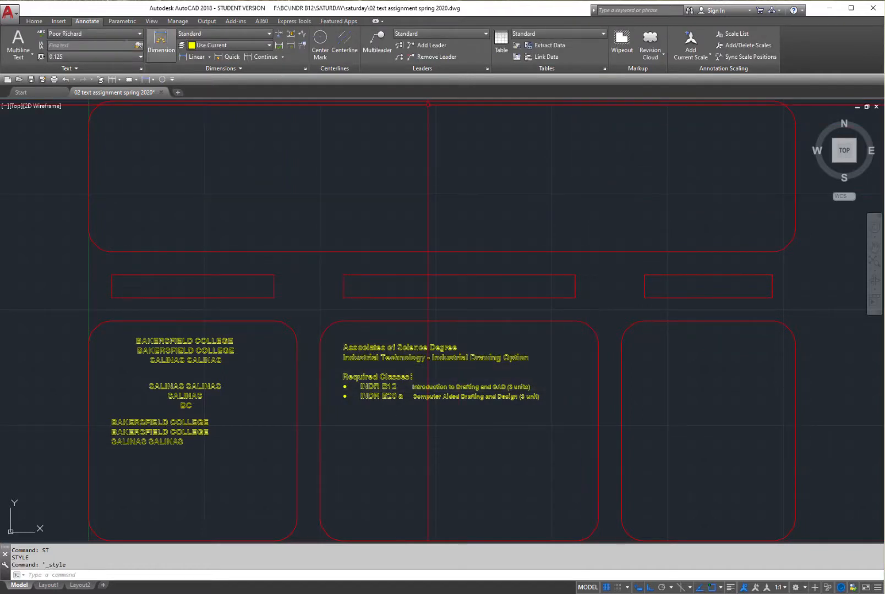
Step: Create a new text style named "Freesryle Script" in the text style manager
{"action": "left_click", "coordinate": [34, 21]}
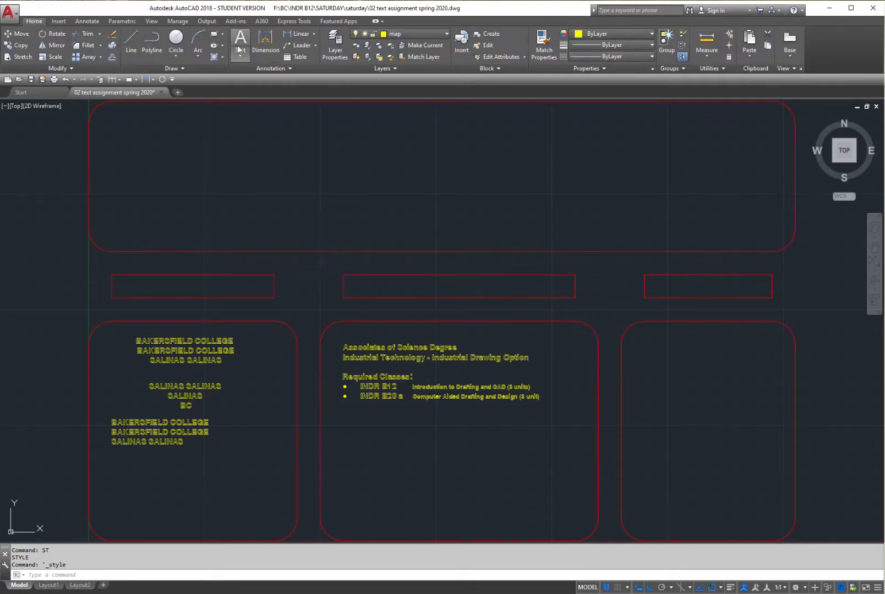
{"action": "left_click", "coordinate": [292, 68]}
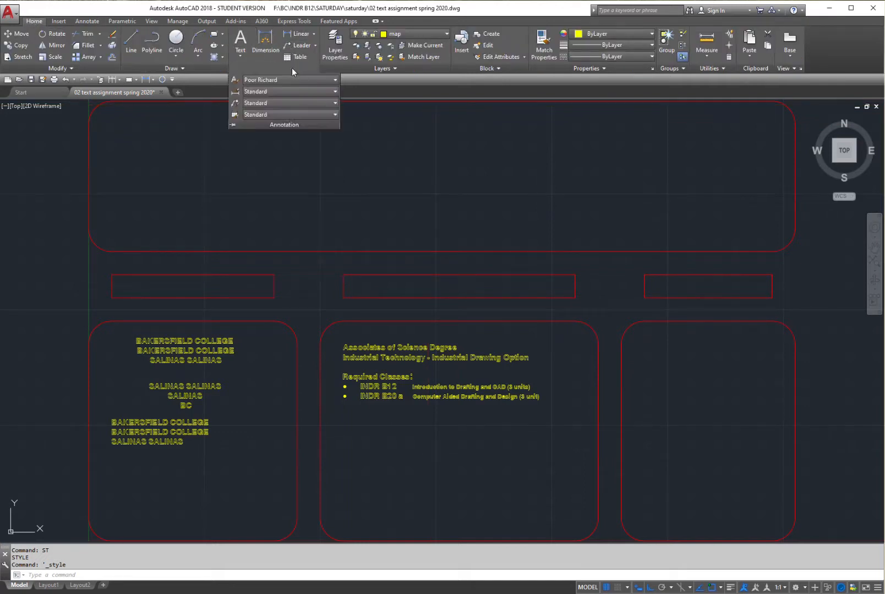
{"action": "left_click", "coordinate": [254, 81]}
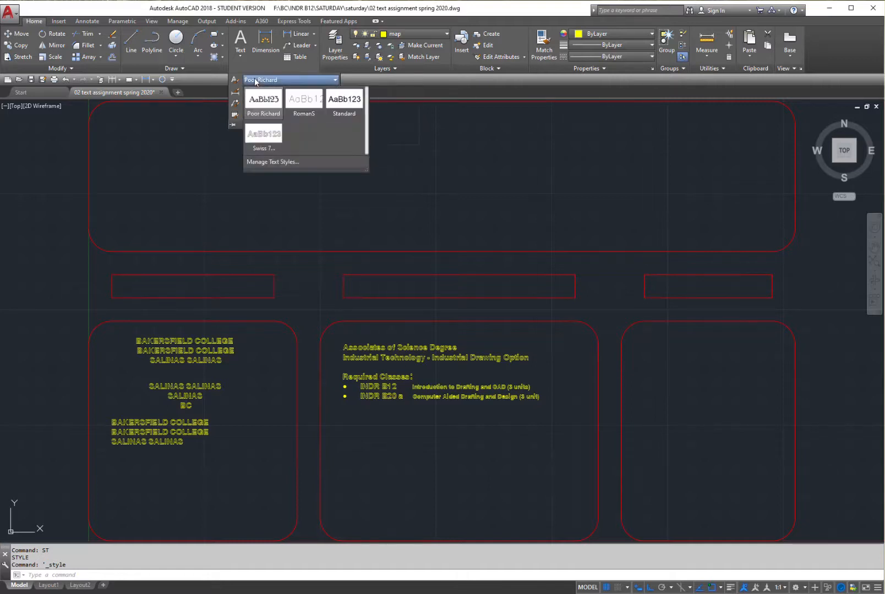
{"action": "left_click", "coordinate": [273, 162]}
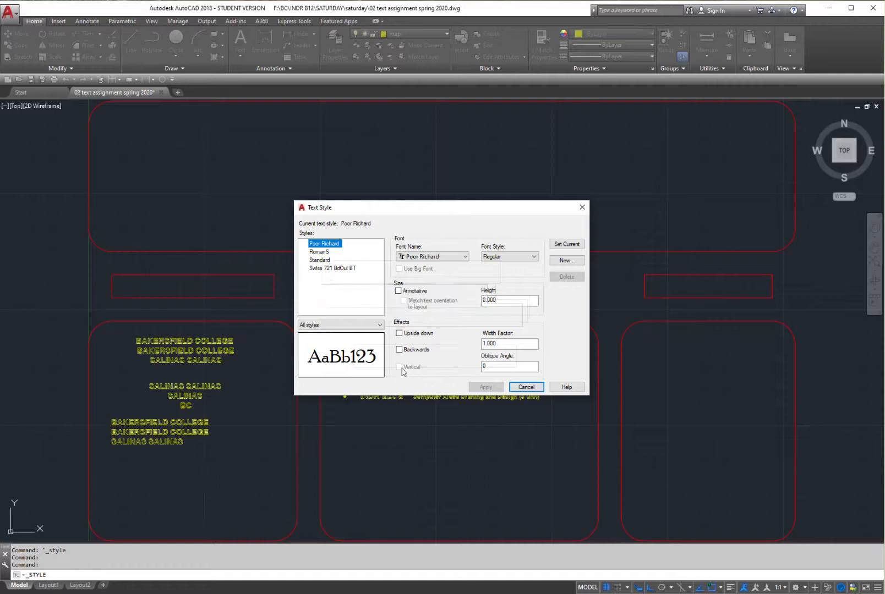
{"action": "left_click", "coordinate": [567, 260]}
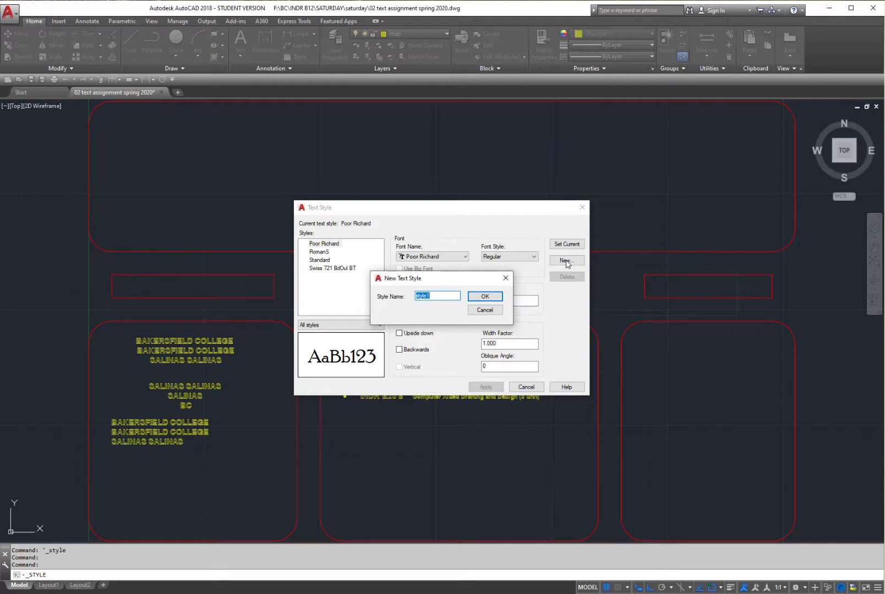
{"action": "type", "text": "Free"}
{"action": "type", "text": "sty"}
{"action": "type", "text": "le"}
{"action": "type", "text": " Script"}
{"action": "left_click", "coordinate": [485, 296]}
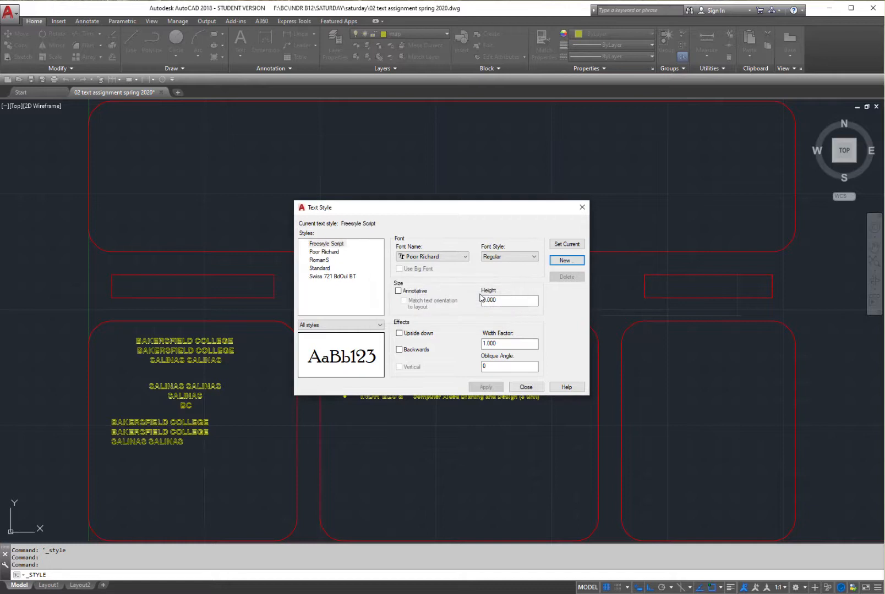
Step: Assign the Freestyle Script font to the new "Freesryle Script" text style
{"action": "left_click", "coordinate": [326, 243]}
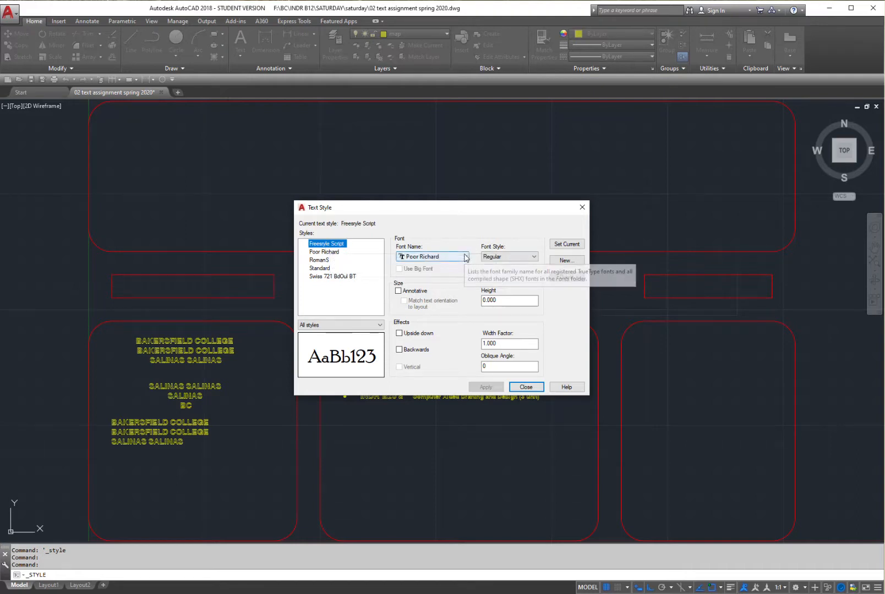
{"action": "left_click", "coordinate": [466, 257]}
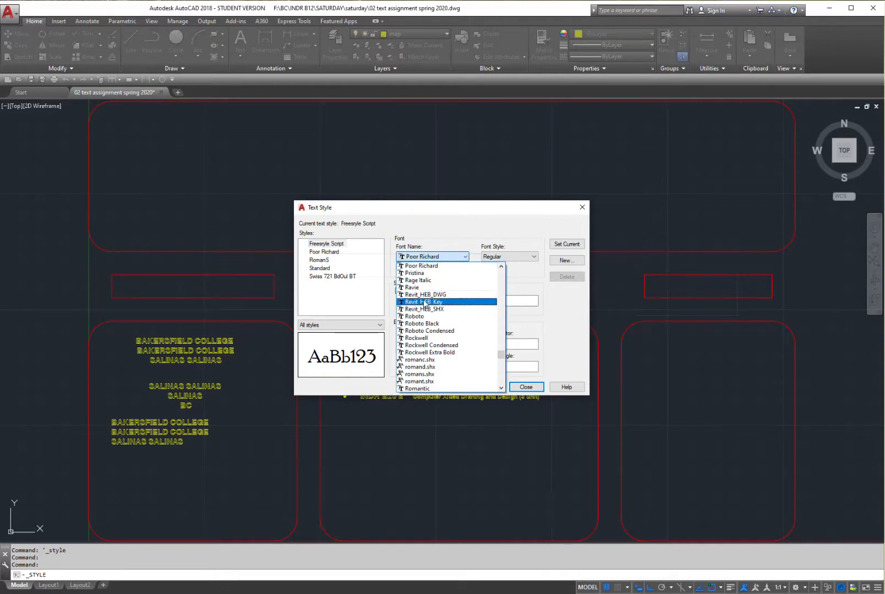
{"action": "key", "text": "f"}
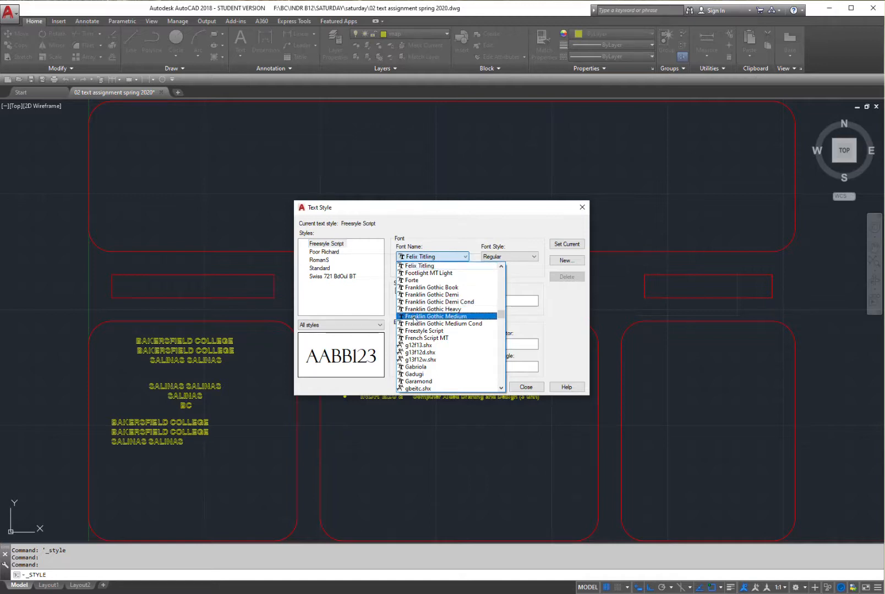
{"action": "scroll", "coordinate": [427, 307], "scroll_direction": "up", "scroll_amount": 1}
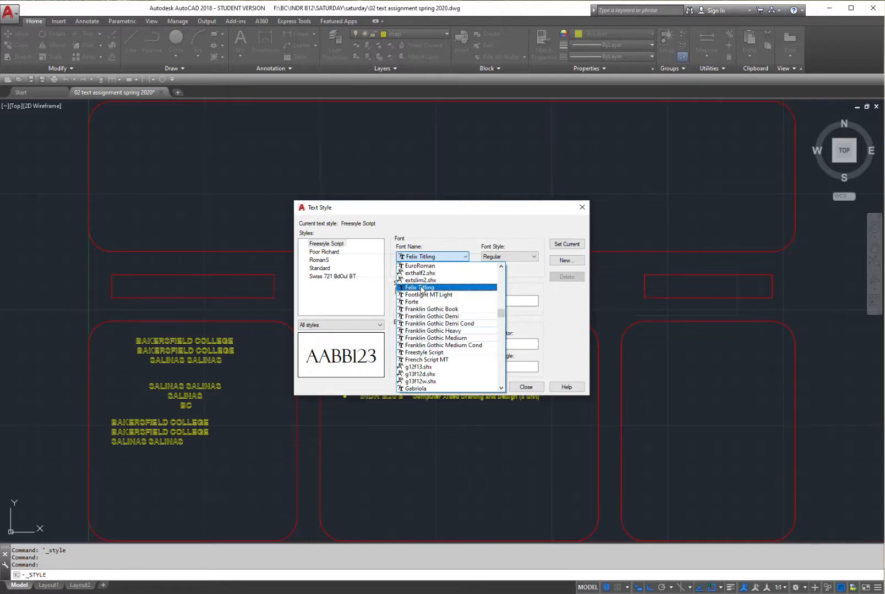
{"action": "left_click", "coordinate": [422, 353]}
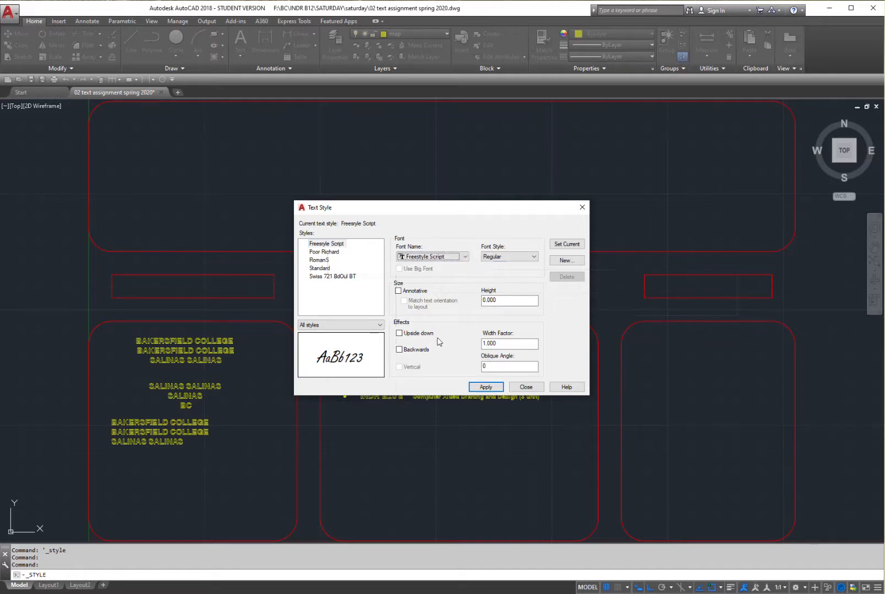
Step: Preview the Backwards and Upside down effects on the script style, leaving both switched off
{"action": "left_click", "coordinate": [400, 351]}
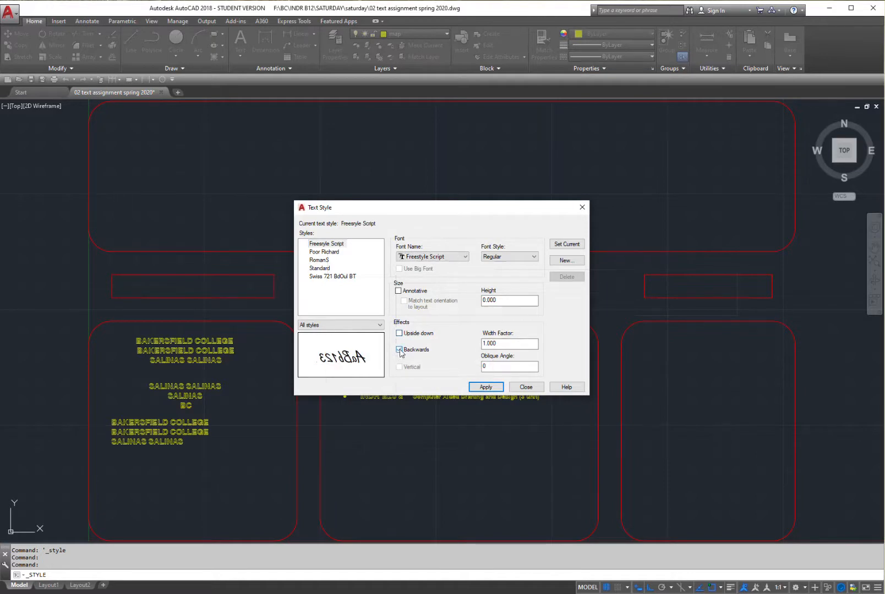
{"action": "left_click", "coordinate": [400, 350]}
{"action": "left_click", "coordinate": [400, 334]}
{"action": "left_click", "coordinate": [399, 334]}
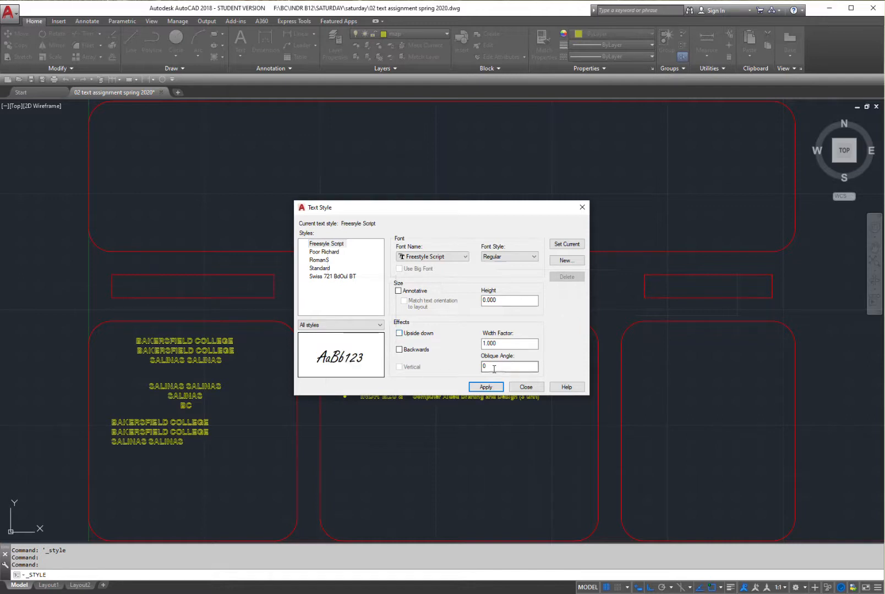
Step: Try oblique angles of 30, -30 and -40 on the script style and reset the angle to 0
{"action": "key", "text": "BackSpace"}
{"action": "type", "text": "30"}
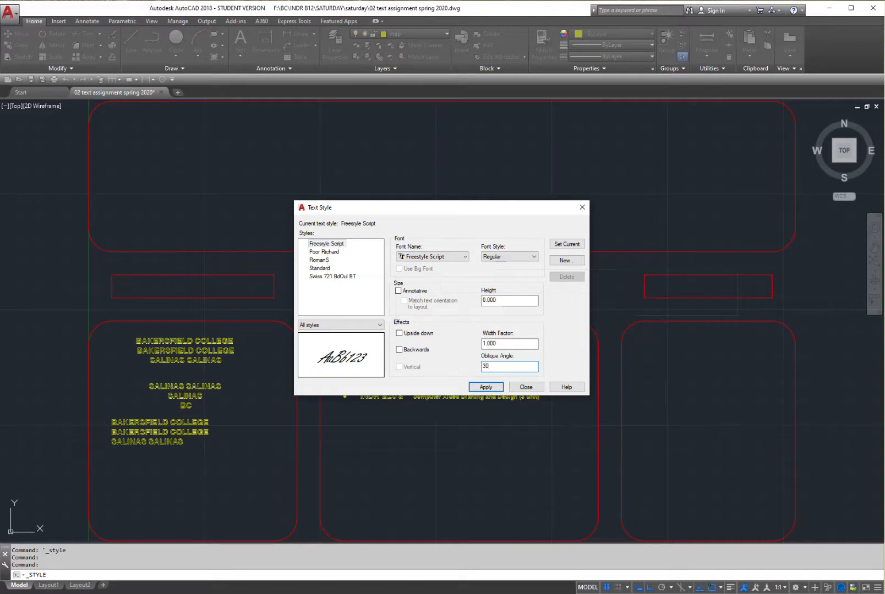
{"action": "type", "text": "-"}
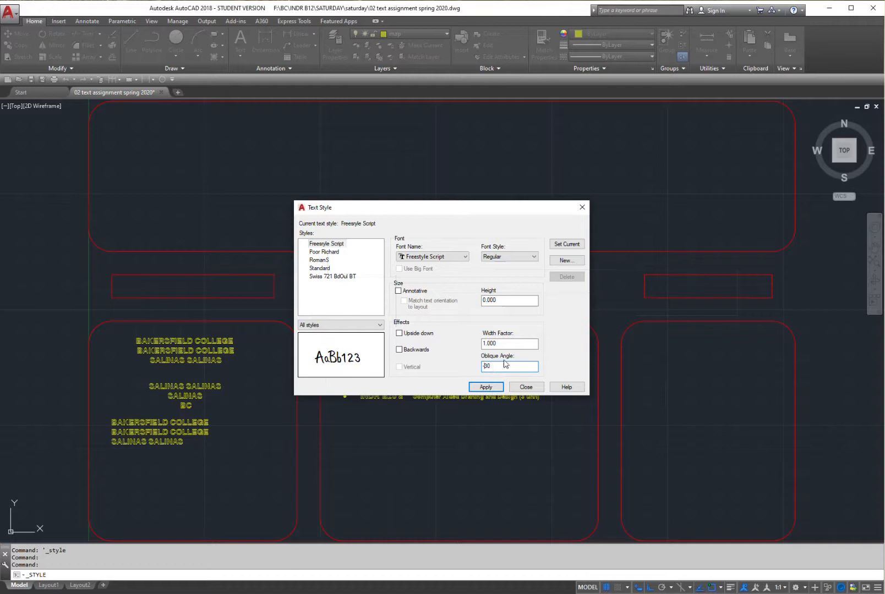
{"action": "key", "text": "Delete"}
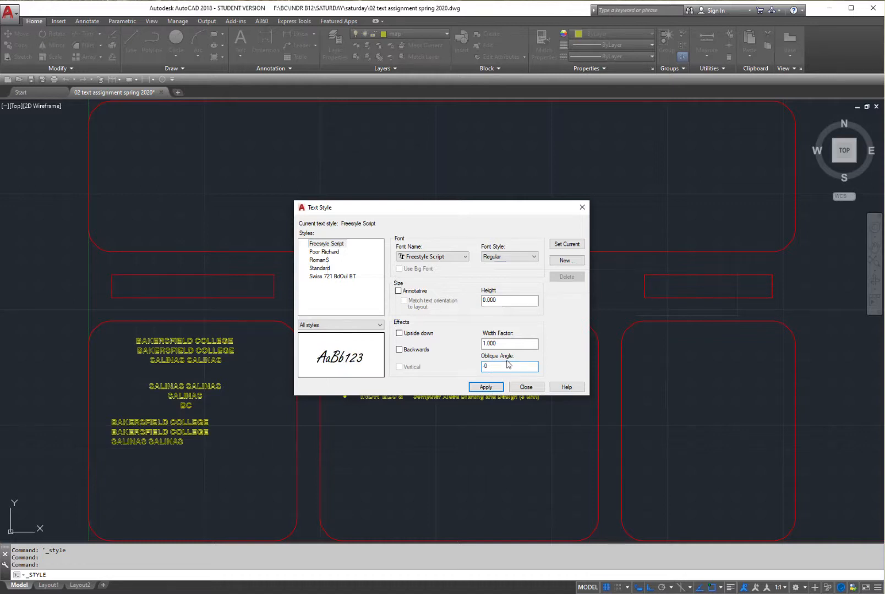
{"action": "type", "text": "4"}
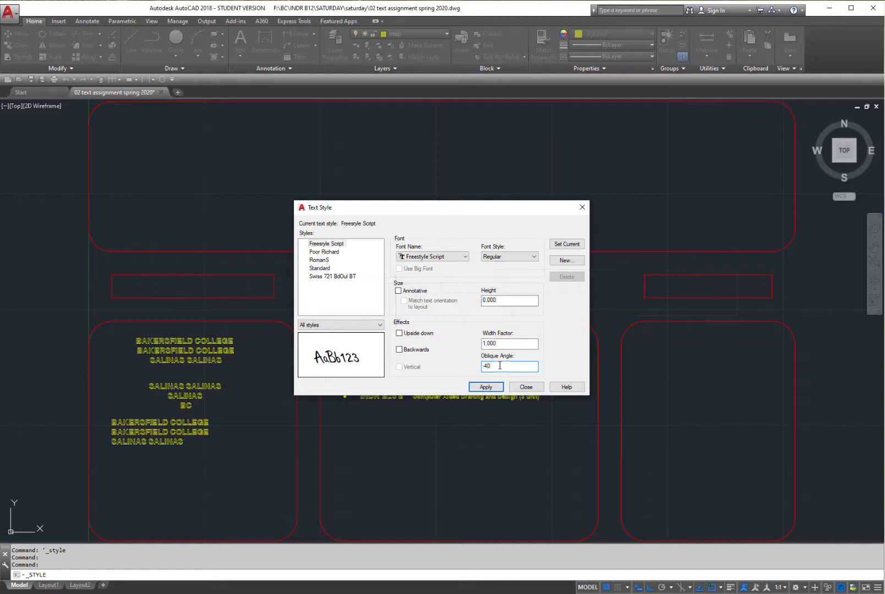
{"action": "key", "text": "BackSpace"}
{"action": "key", "text": "BackSpace"}
{"action": "key", "text": "BackSpace"}
{"action": "type", "text": "0"}
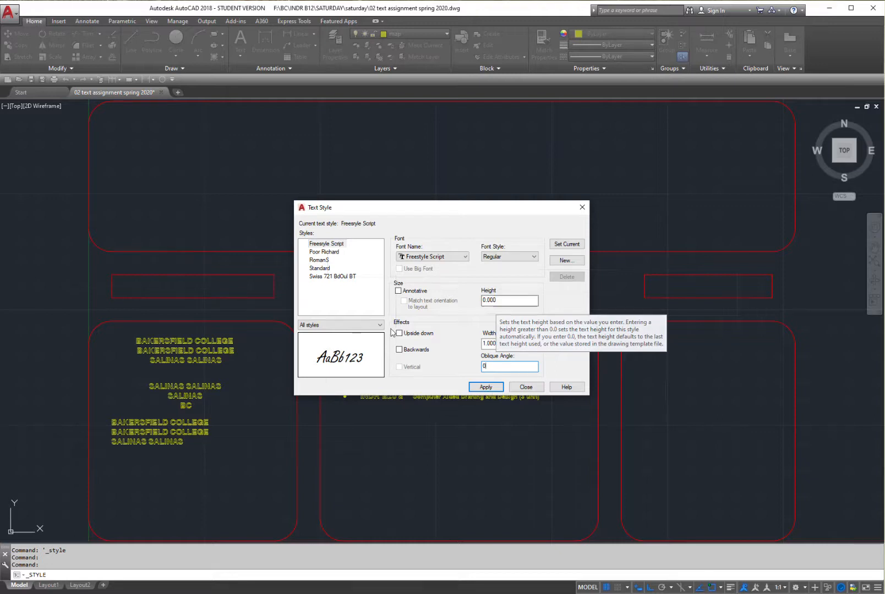
Step: Apply the font setting of the "Freesryle Script" style and close the text style manager
{"action": "left_click", "coordinate": [486, 388]}
{"action": "left_click", "coordinate": [525, 387]}
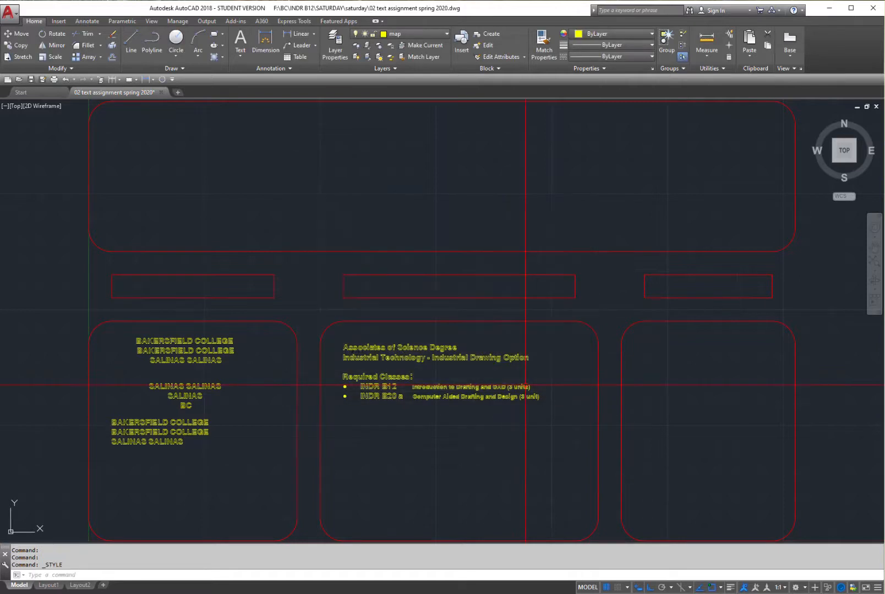
Step: Create another text style named "Swiss 721 BT" in the text style manager
{"action": "left_click", "coordinate": [292, 68]}
{"action": "left_click", "coordinate": [259, 79]}
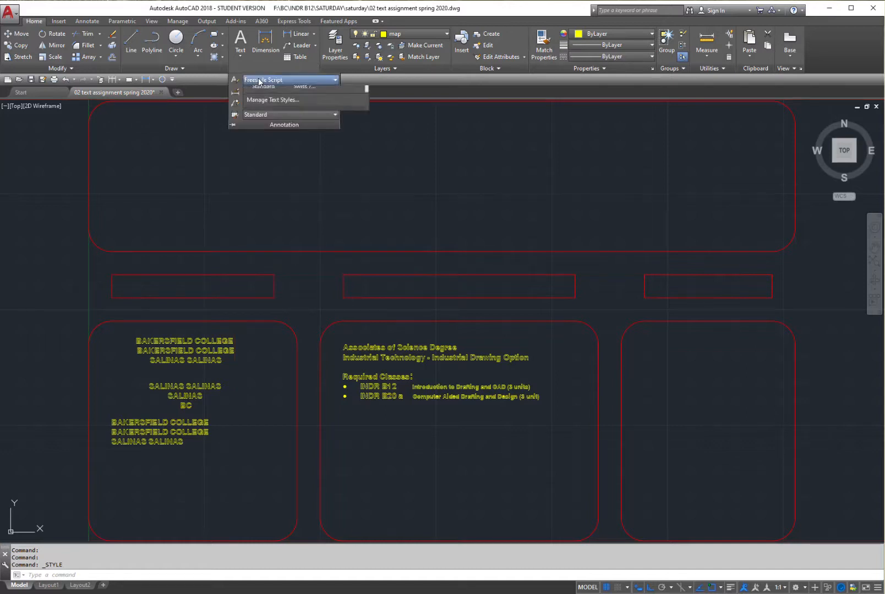
{"action": "left_click", "coordinate": [287, 164]}
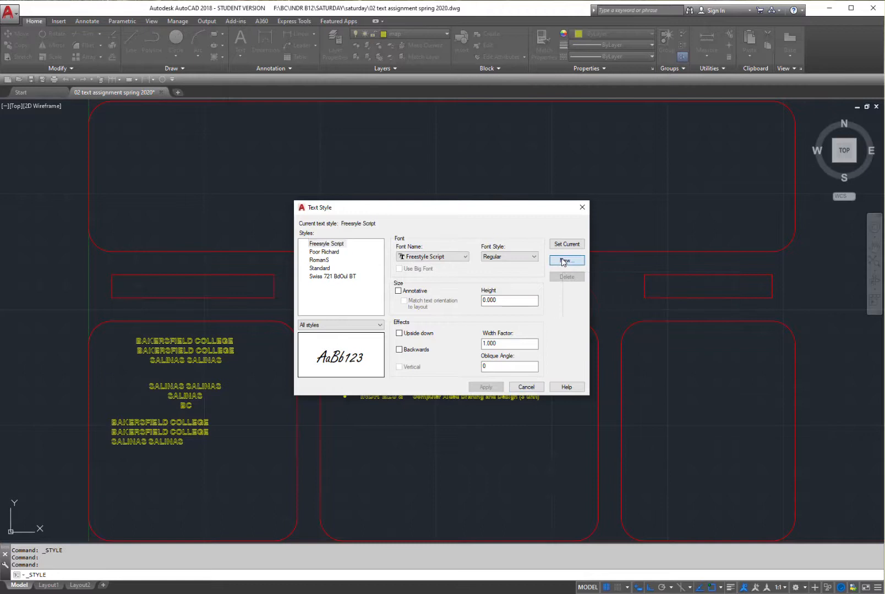
{"action": "left_click", "coordinate": [566, 260]}
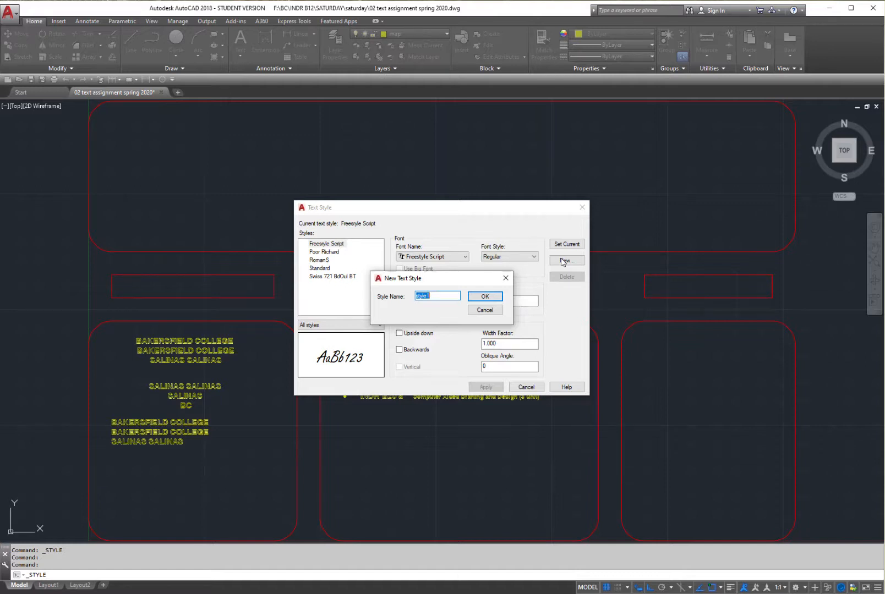
{"action": "type", "text": "Swiss 721 BT"}
{"action": "left_click", "coordinate": [485, 296]}
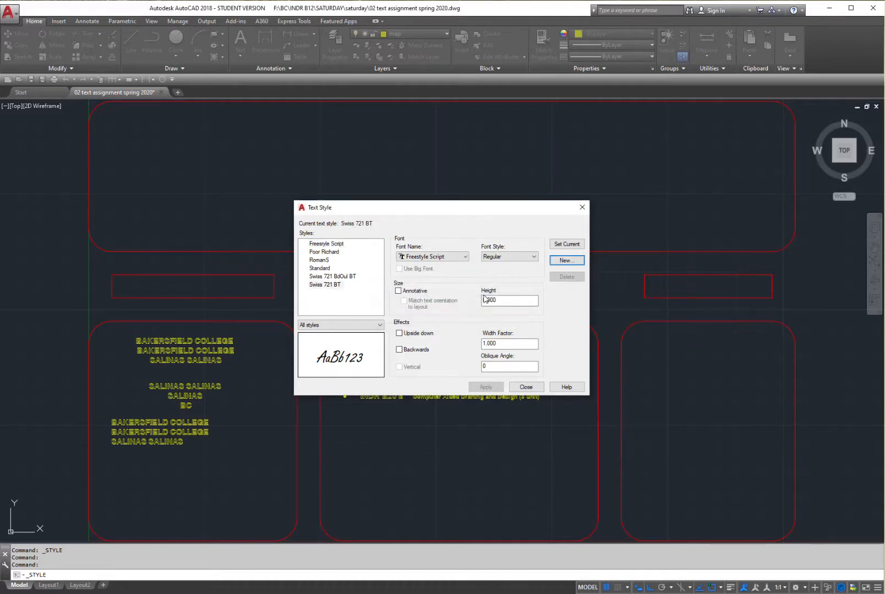
Step: Assign the Swis721 BT font to the "Swiss 721 BT" style, apply it and close the text style manager
{"action": "left_click", "coordinate": [332, 287]}
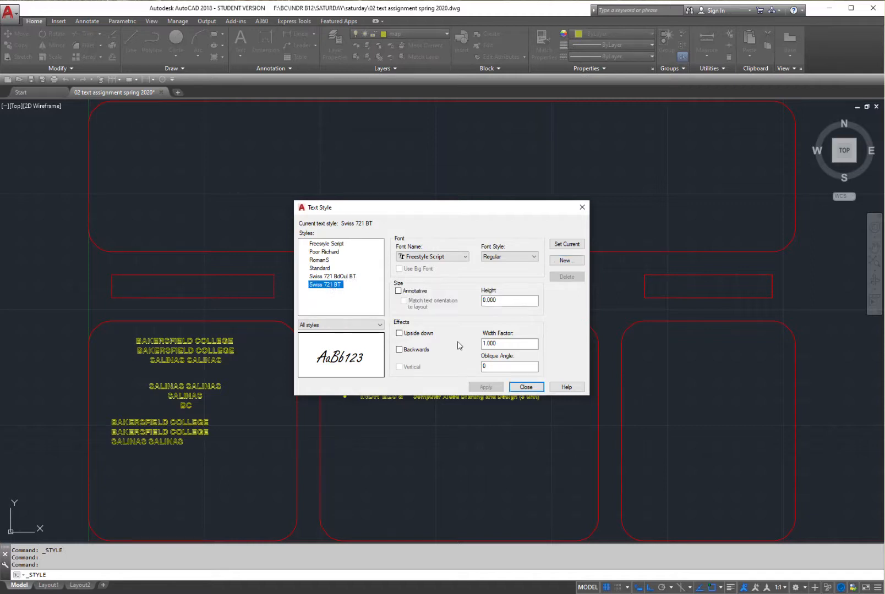
{"action": "left_click", "coordinate": [465, 258]}
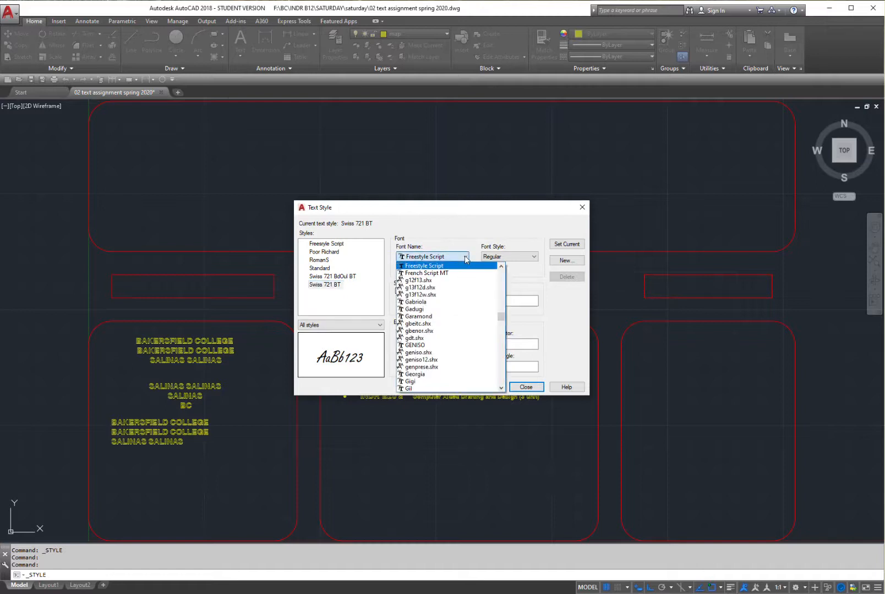
{"action": "key", "text": "s"}
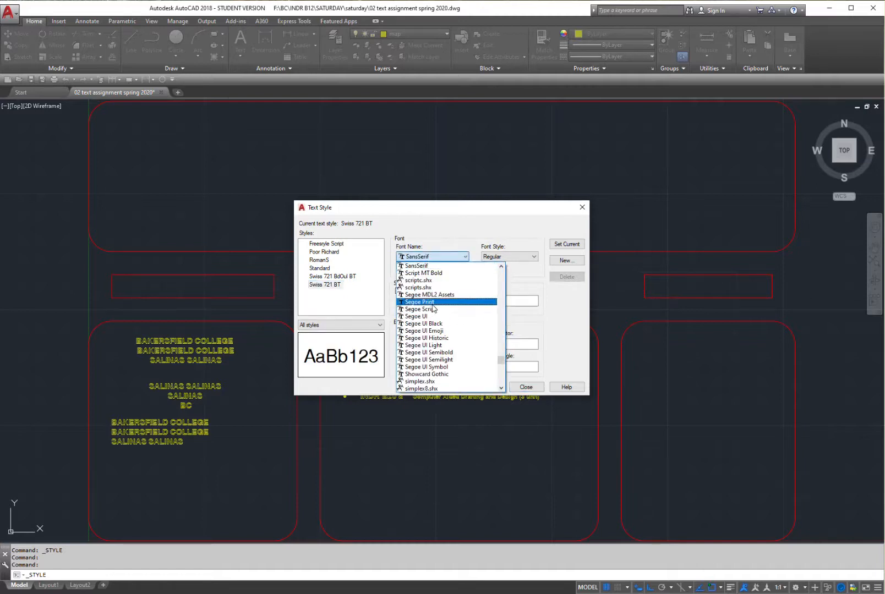
{"action": "scroll", "coordinate": [435, 308], "scroll_direction": "down", "scroll_amount": 3}
{"action": "scroll", "coordinate": [434, 308], "scroll_direction": "down", "scroll_amount": 8}
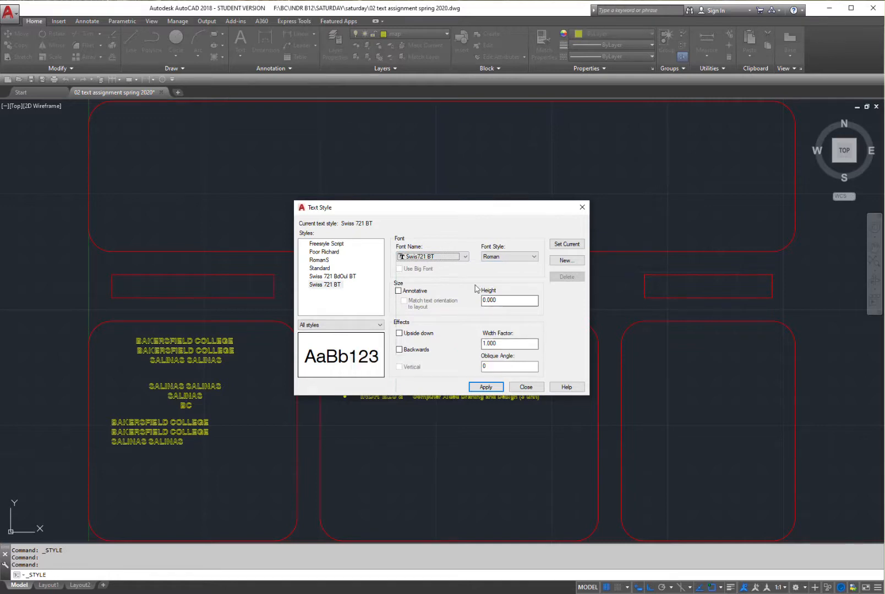
{"action": "left_click", "coordinate": [485, 388]}
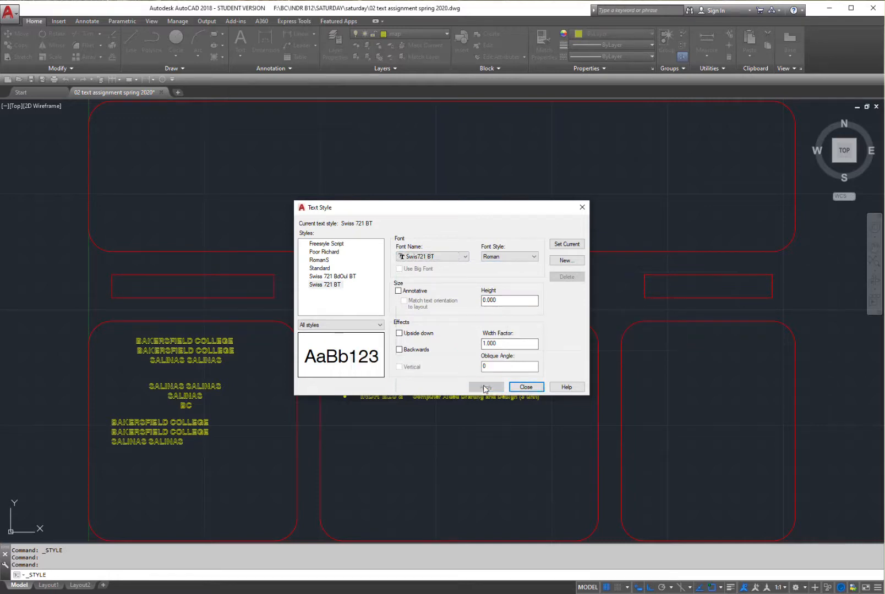
{"action": "left_click", "coordinate": [526, 387]}
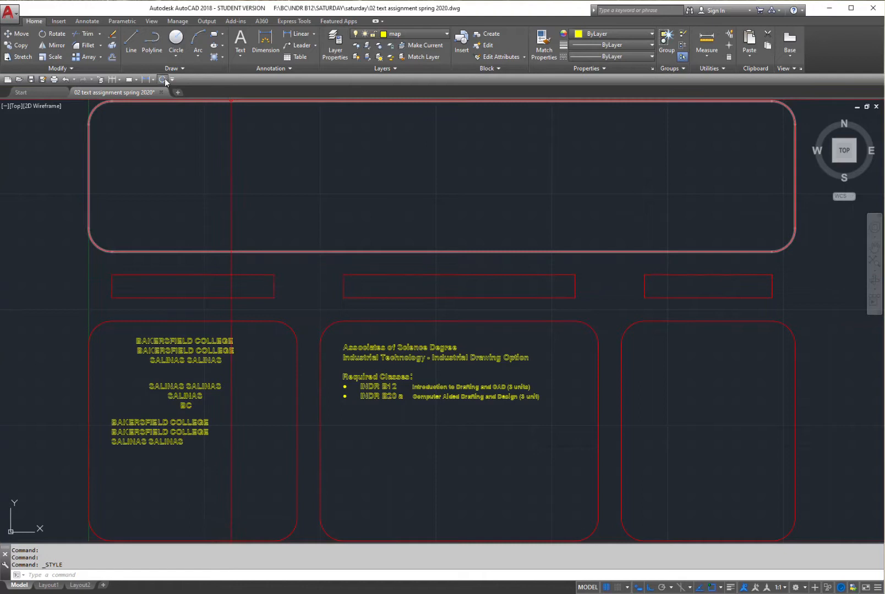
Step: Make the Poor Richard text style the current text style
{"action": "left_click", "coordinate": [87, 22]}
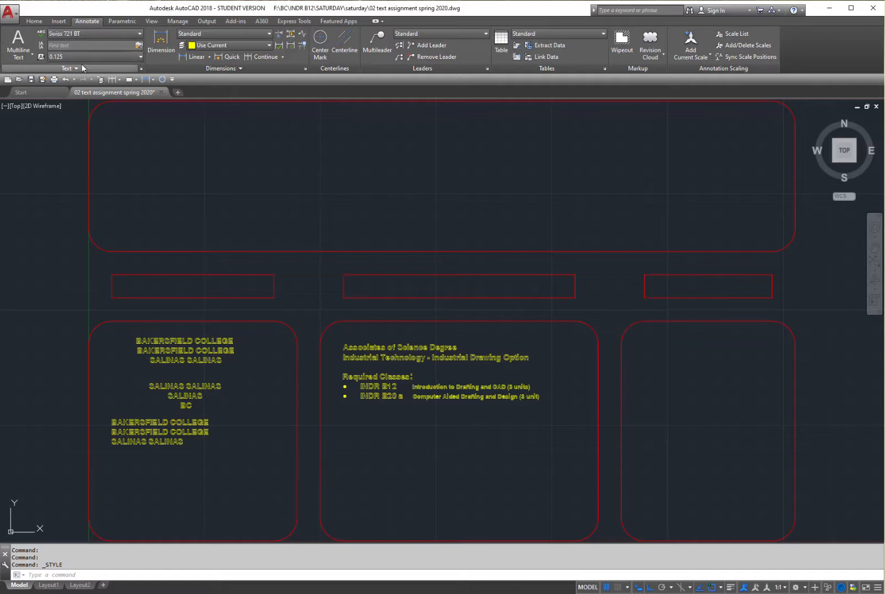
{"action": "left_click", "coordinate": [139, 35]}
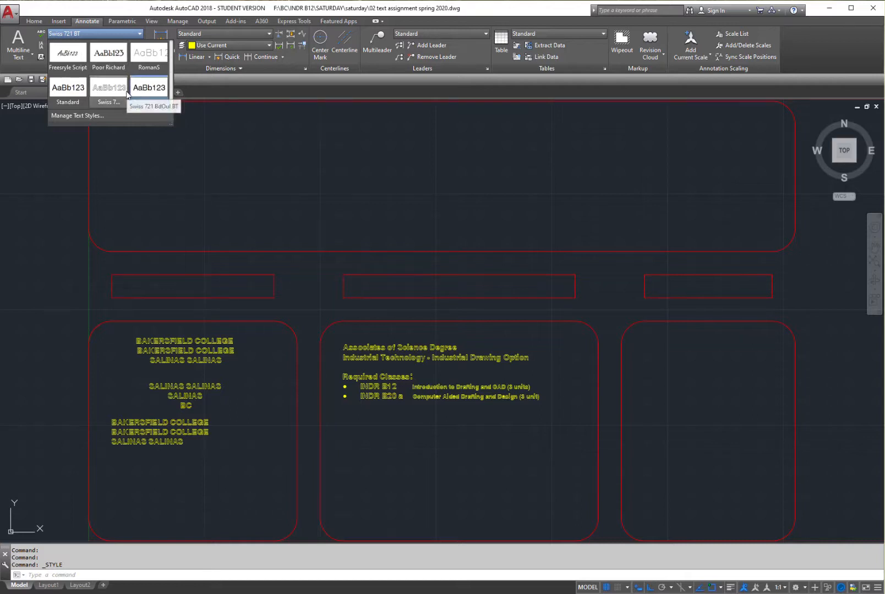
{"action": "left_click", "coordinate": [109, 57]}
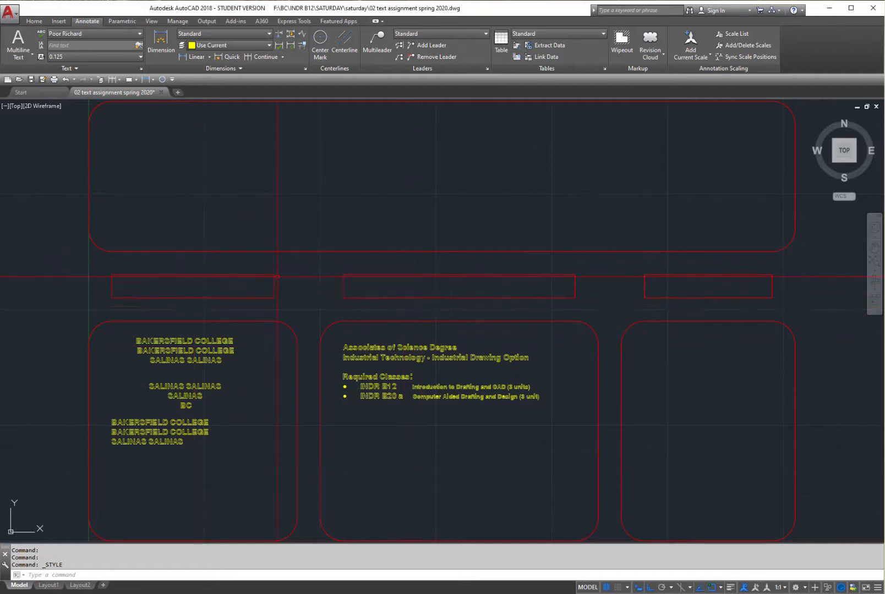
{"action": "mouse_move", "coordinate": [338, 306]}
{"action": "middle_mouse_down"}
{"action": "mouse_move", "coordinate": [409, 286]}
{"action": "mouse_move", "coordinate": [403, 282]}
{"action": "mouse_move", "coordinate": [438, 284]}
{"action": "mouse_move", "coordinate": [402, 290]}
{"action": "middle_mouse_up"}
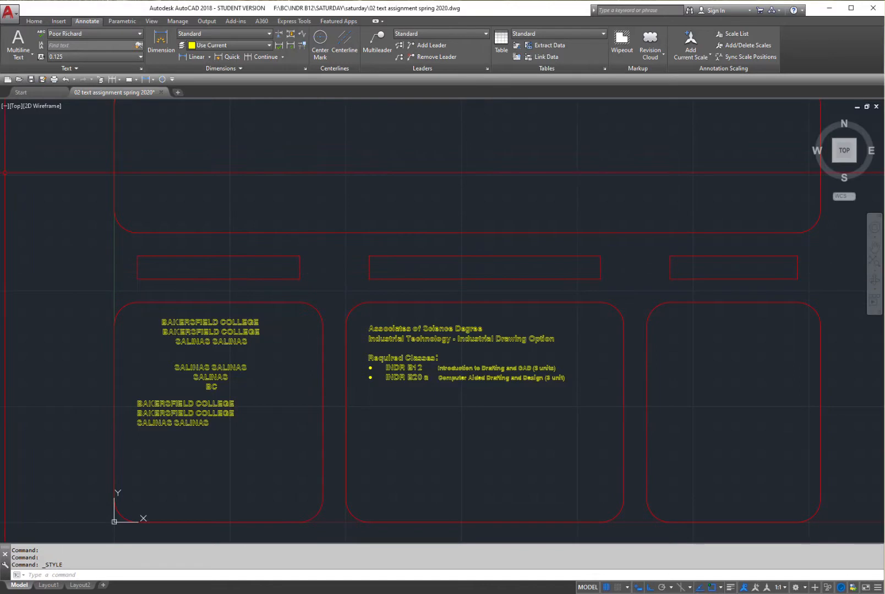
Step: Hatch the small rectangle above the "BAKERSFIELD COLLEGE" panel with the ANSI31 pattern at scale 1 and finish the hatch
{"action": "left_click", "coordinate": [37, 22]}
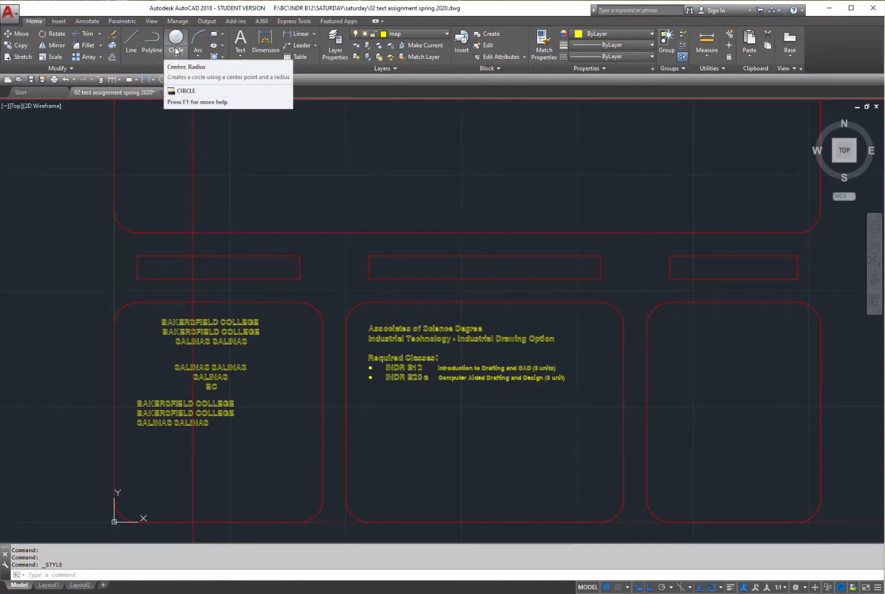
{"action": "left_click", "coordinate": [223, 34]}
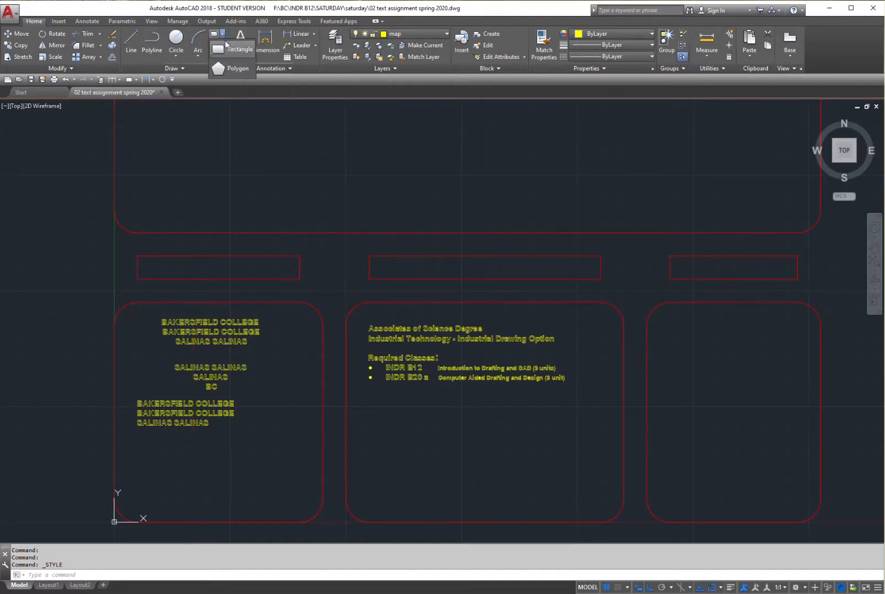
{"action": "left_click", "coordinate": [223, 34]}
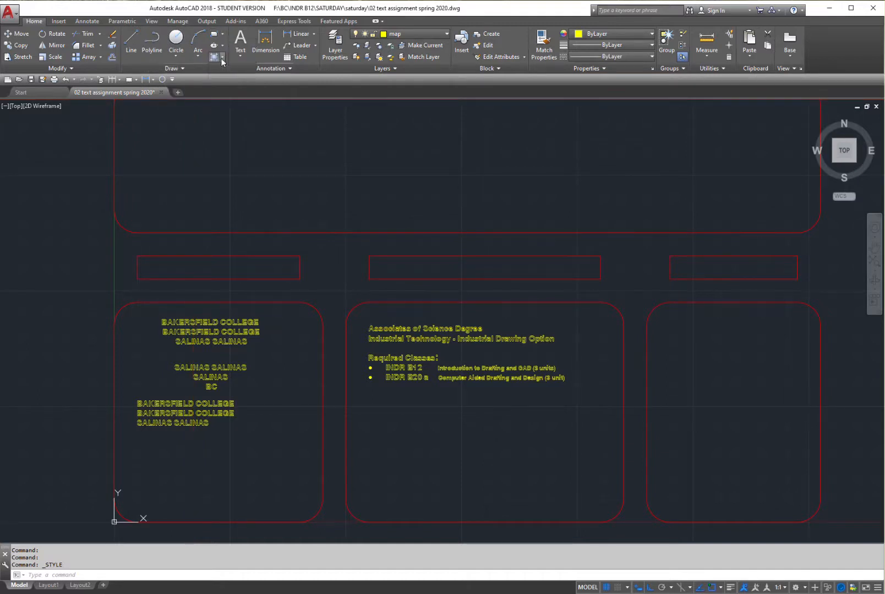
{"action": "left_click", "coordinate": [223, 58]}
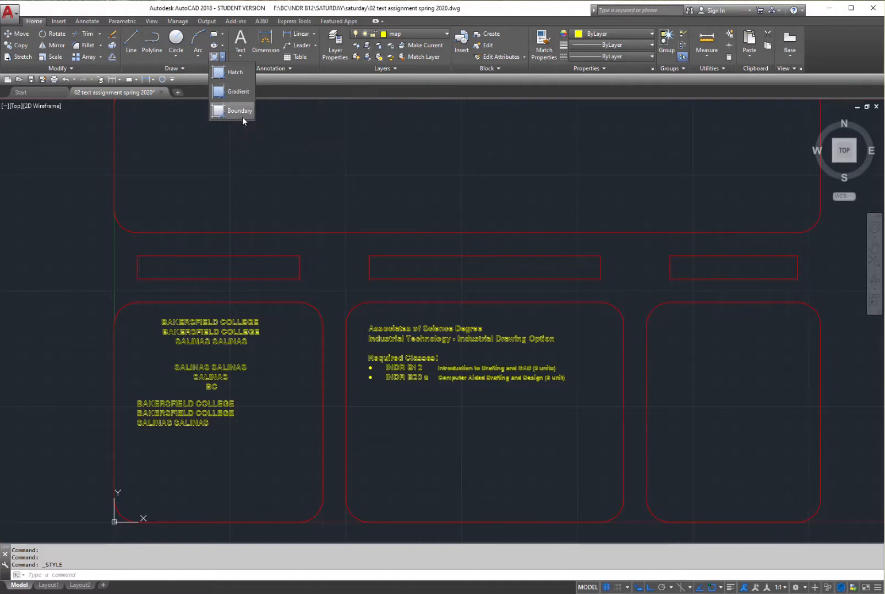
{"action": "left_click", "coordinate": [217, 73]}
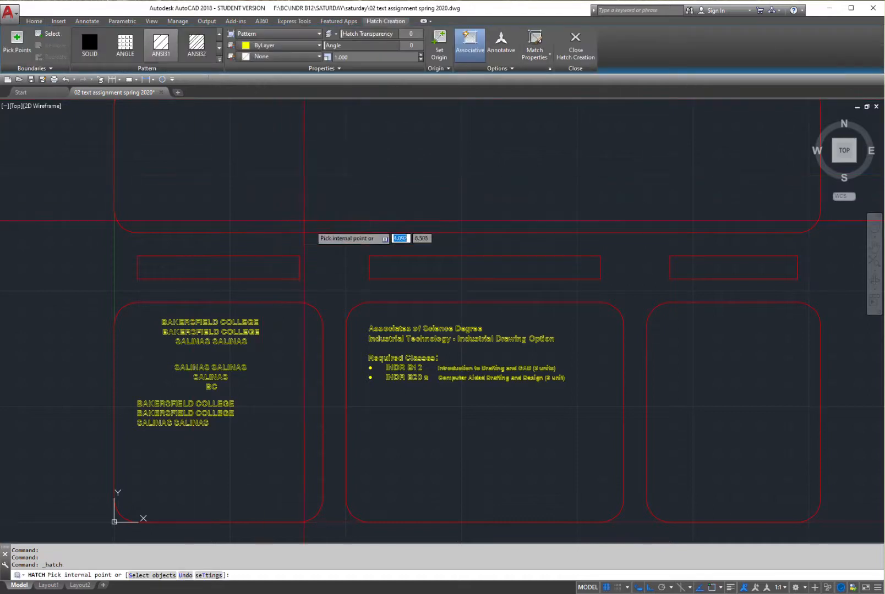
{"action": "scroll", "coordinate": [207, 268], "scroll_direction": "up", "scroll_amount": 2}
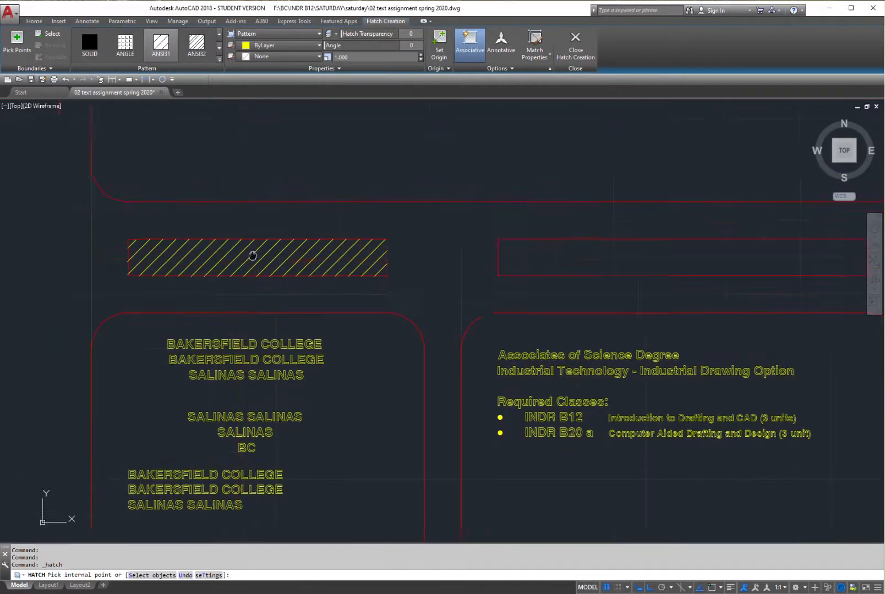
{"action": "middle_click_drag", "start_coordinate": [218, 266], "coordinate": [328, 194]}
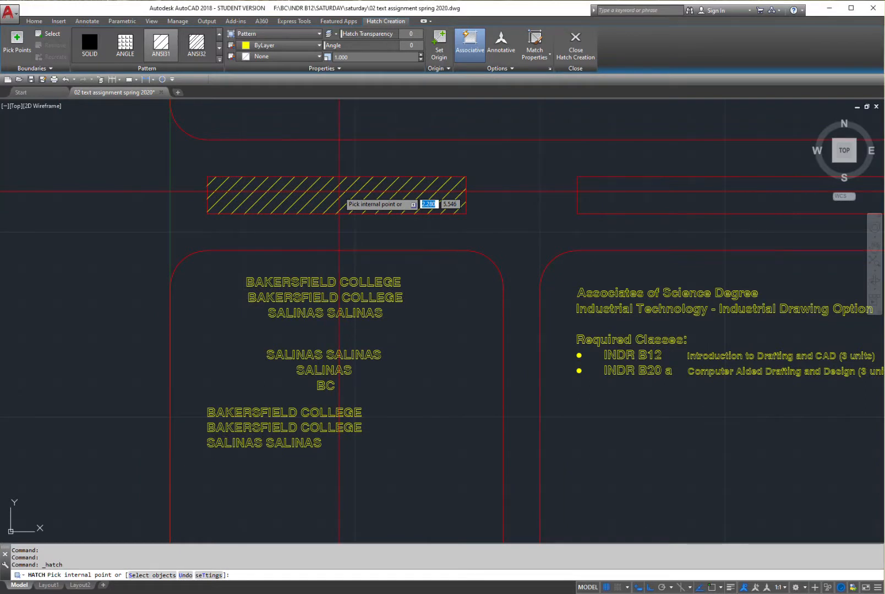
{"action": "scroll", "coordinate": [374, 174], "scroll_direction": "down", "scroll_amount": 4}
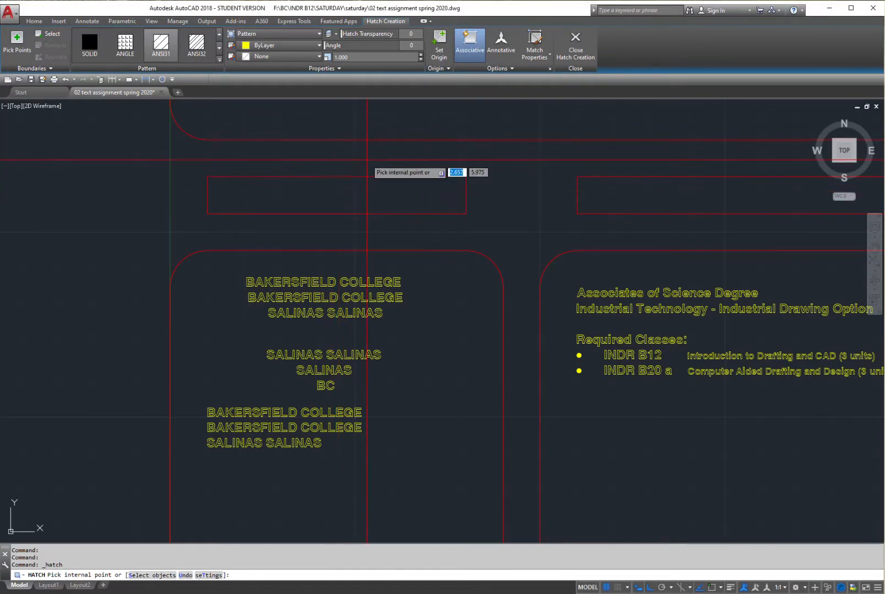
{"action": "middle_click_drag", "start_coordinate": [378, 175], "coordinate": [286, 254]}
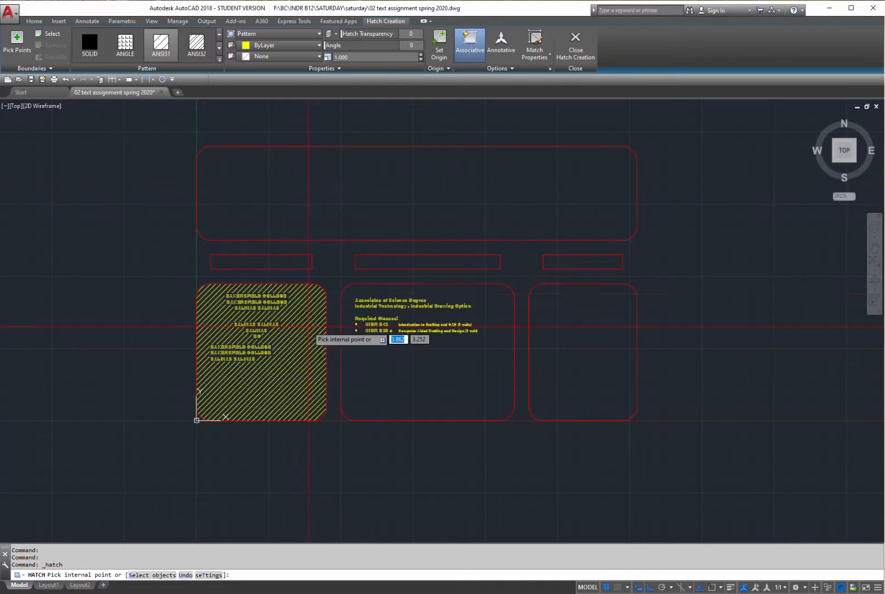
{"action": "scroll", "coordinate": [399, 347], "scroll_direction": "up", "scroll_amount": 5}
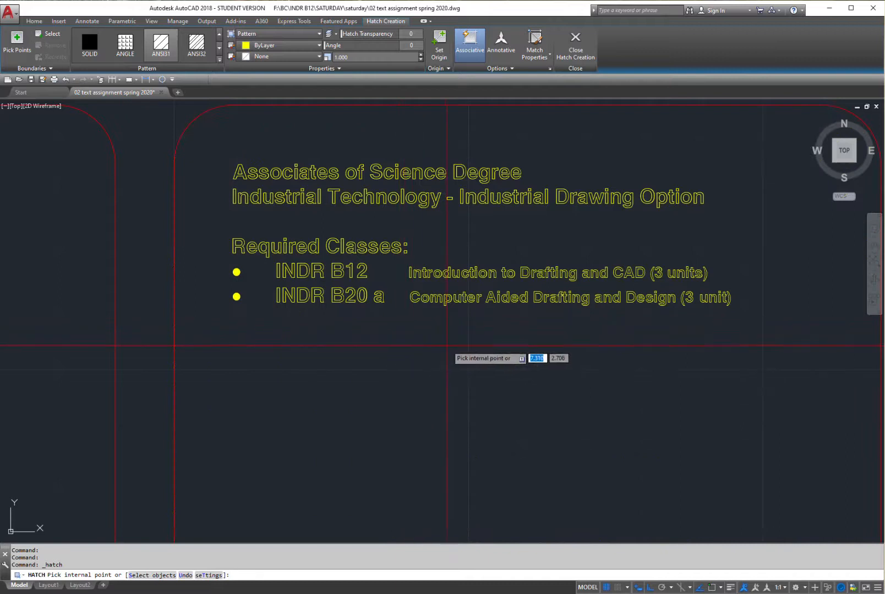
{"action": "scroll", "coordinate": [443, 338], "scroll_direction": "down", "scroll_amount": 4}
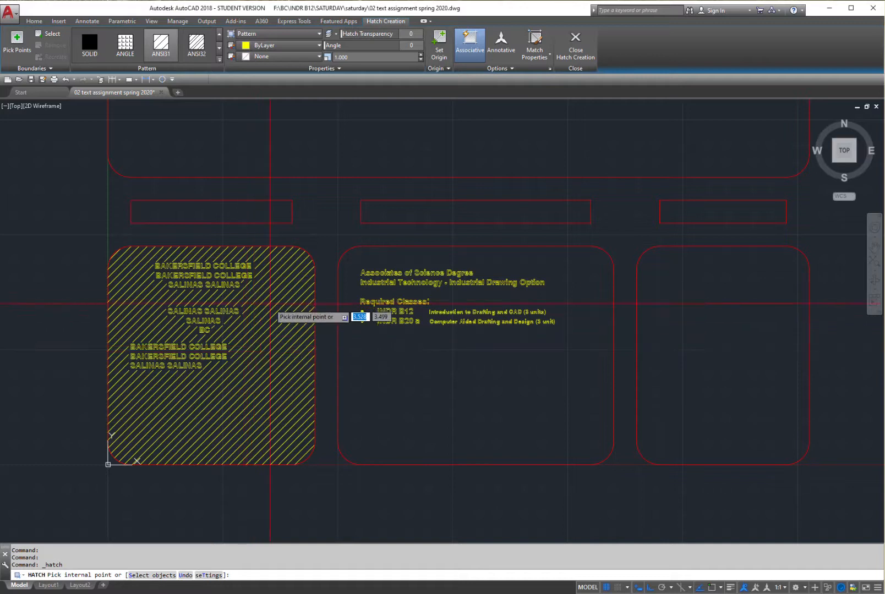
{"action": "scroll", "coordinate": [278, 304], "scroll_direction": "down", "scroll_amount": 2}
{"action": "scroll", "coordinate": [245, 248], "scroll_direction": "up", "scroll_amount": 6}
{"action": "middle_click_drag", "start_coordinate": [234, 263], "coordinate": [411, 283]}
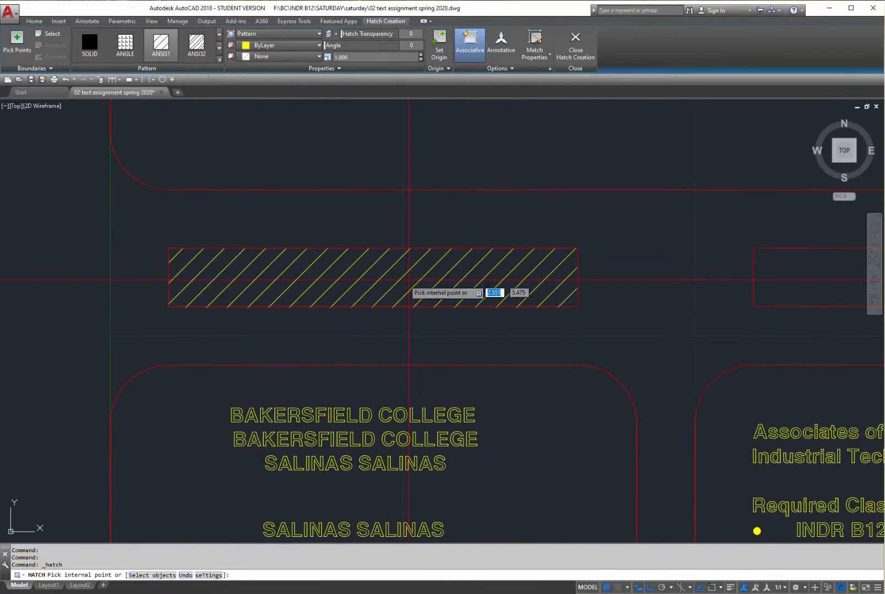
{"action": "left_click", "coordinate": [357, 279]}
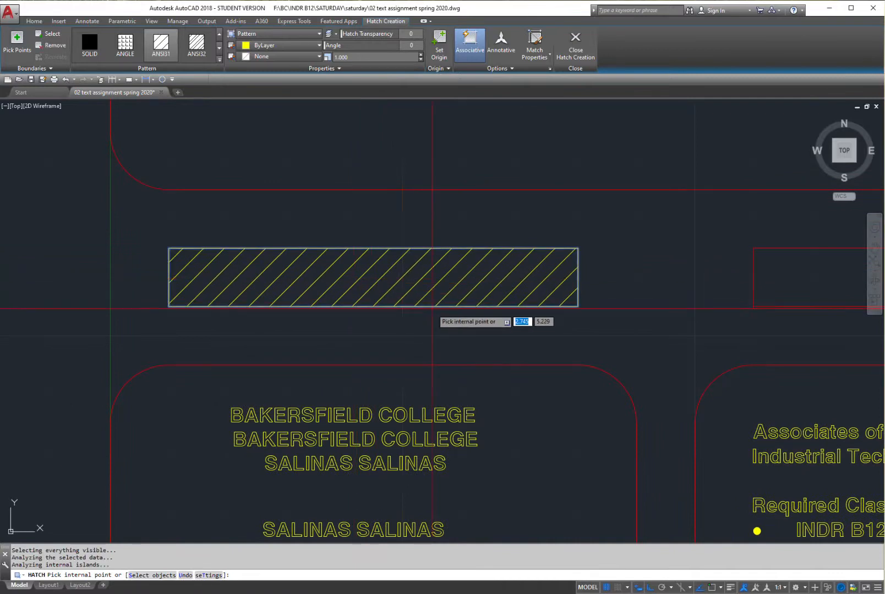
{"action": "left_click", "coordinate": [577, 51]}
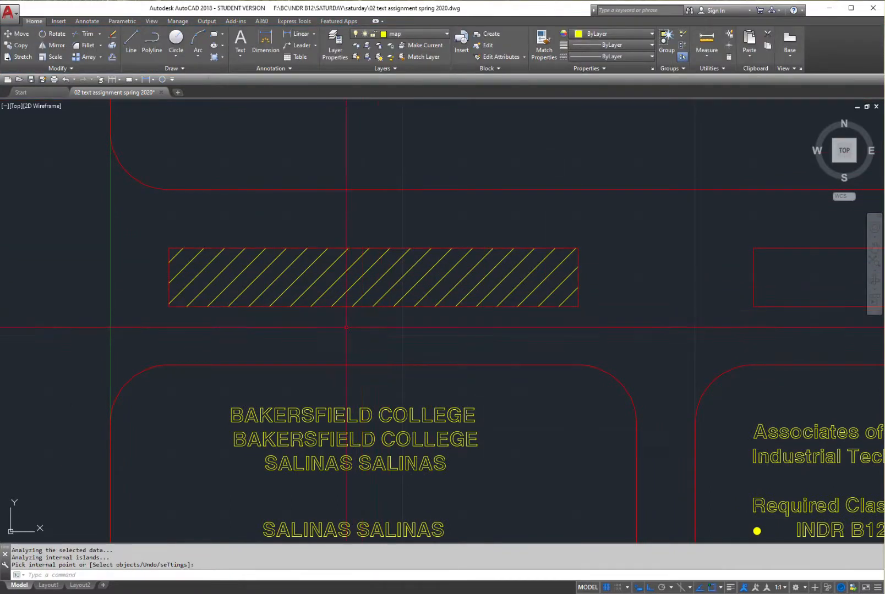
Step: Select the new hatch in the small rectangle and change its pattern to ANSI38
{"action": "scroll", "coordinate": [340, 328], "scroll_direction": "down", "scroll_amount": 4}
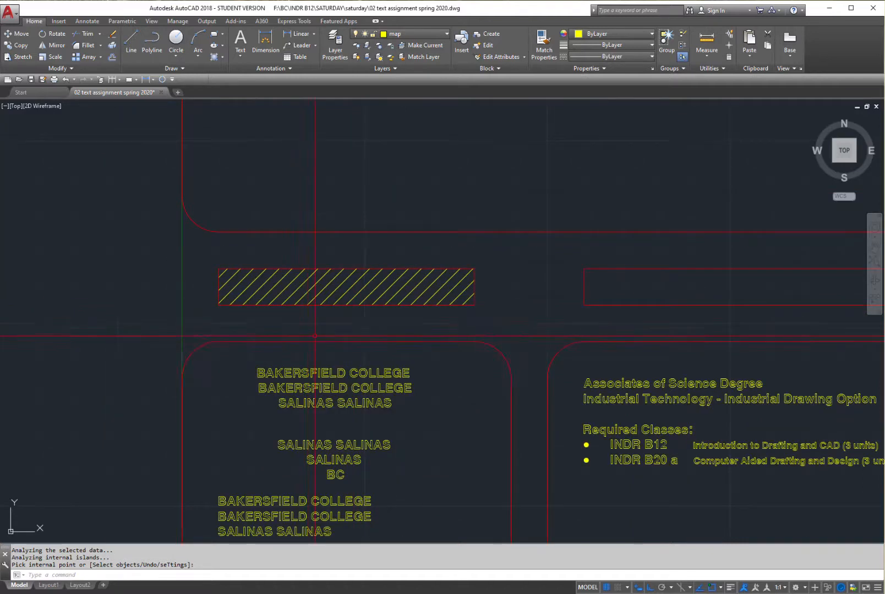
{"action": "scroll", "coordinate": [340, 329], "scroll_direction": "up", "scroll_amount": 5}
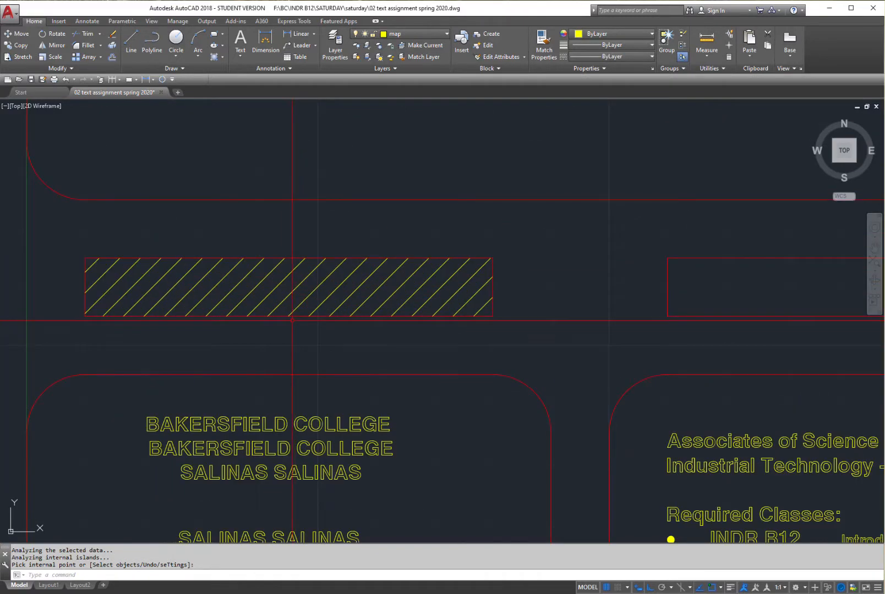
{"action": "key", "text": "Return"}
{"action": "left_click", "coordinate": [297, 287]}
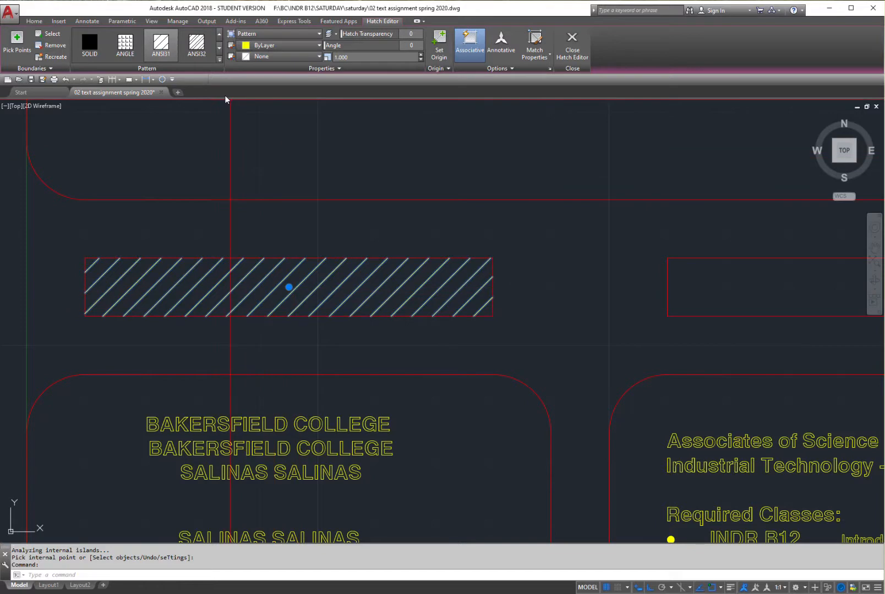
{"action": "left_click", "coordinate": [197, 44]}
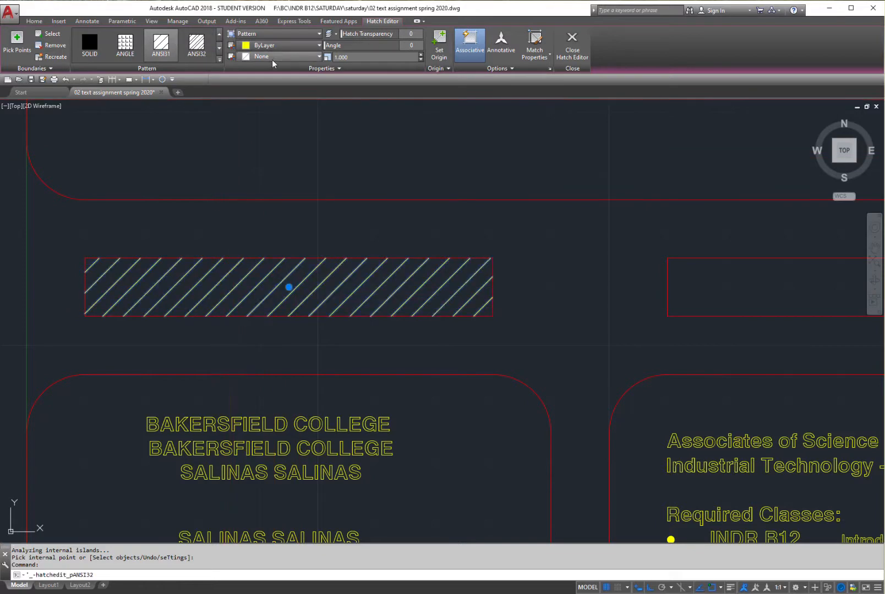
{"action": "left_click", "coordinate": [218, 60]}
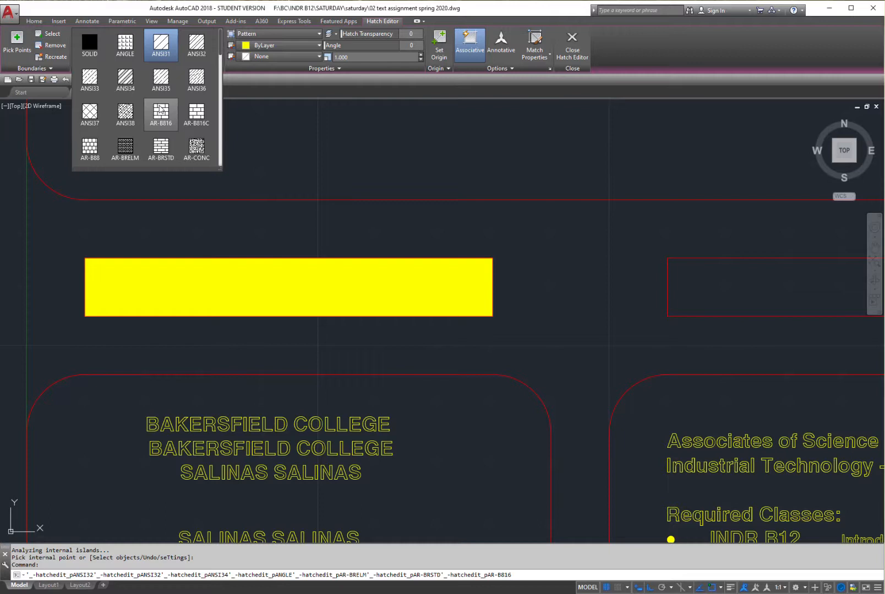
{"action": "left_click", "coordinate": [126, 113]}
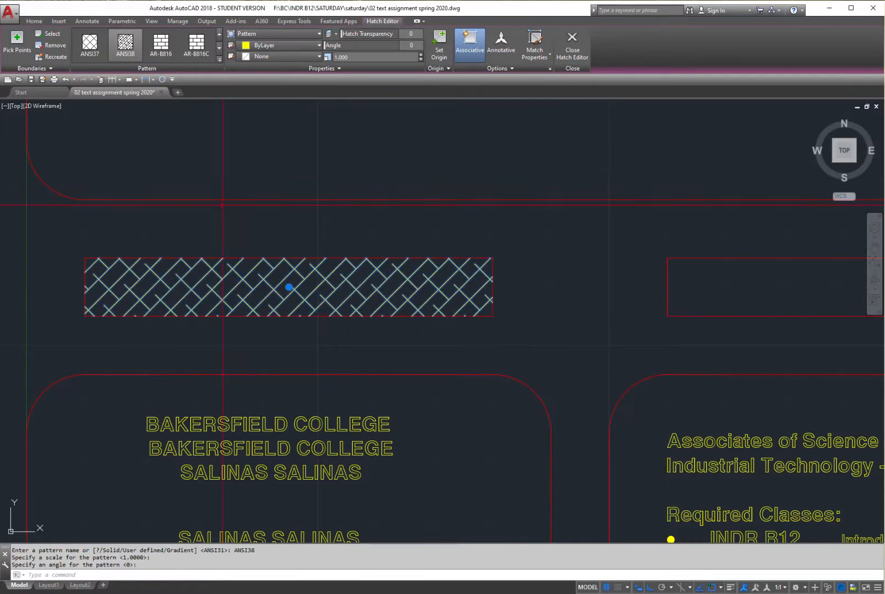
Step: Reduce the scale of the ANSI38 hatch to 0.83
{"action": "left_click", "coordinate": [420, 60]}
{"action": "left_click", "coordinate": [420, 60]}
{"action": "left_click", "coordinate": [420, 60]}
{"action": "left_click", "coordinate": [420, 60]}
{"action": "left_click", "coordinate": [421, 60]}
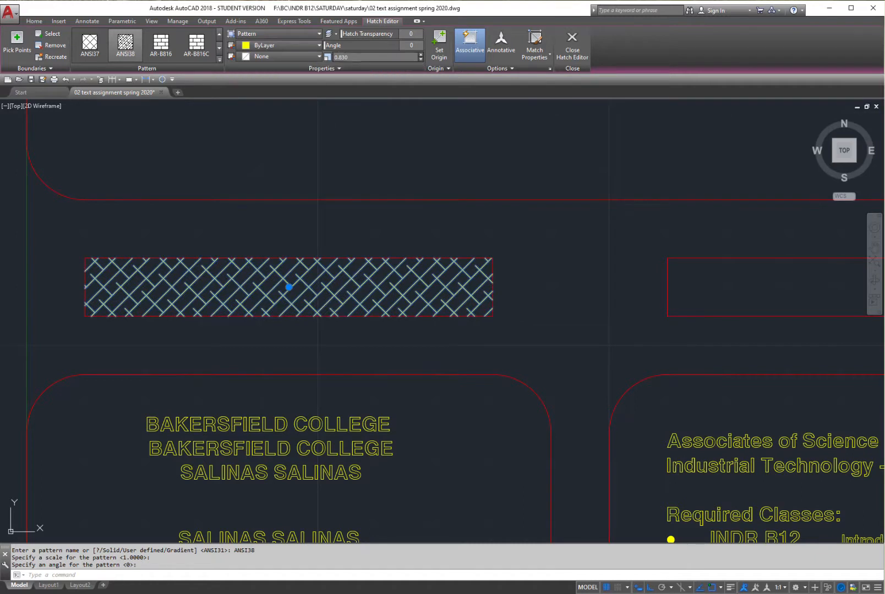
Step: Try larger scales up to 1.8 on the ANSI38 hatch, and bring the scale down to 0.86
{"action": "left_click", "coordinate": [421, 54]}
{"action": "left_click", "coordinate": [421, 55]}
{"action": "left_click", "coordinate": [421, 55]}
{"action": "left_click", "coordinate": [421, 54]}
{"action": "left_click", "coordinate": [421, 54]}
{"action": "left_click", "coordinate": [421, 55]}
{"action": "left_click", "coordinate": [421, 54]}
{"action": "left_click", "coordinate": [421, 54]}
{"action": "left_click", "coordinate": [421, 54]}
{"action": "left_click", "coordinate": [421, 55]}
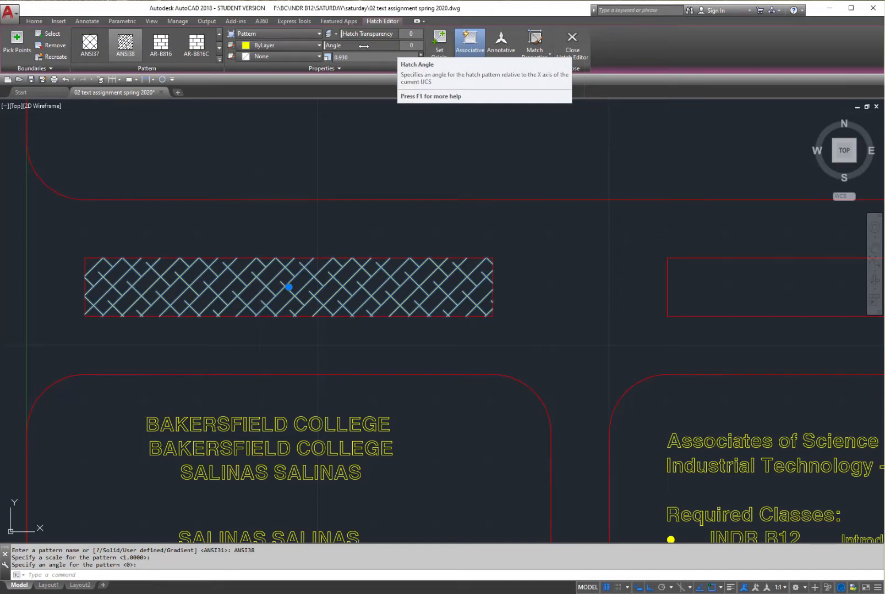
{"action": "left_click", "coordinate": [421, 55]}
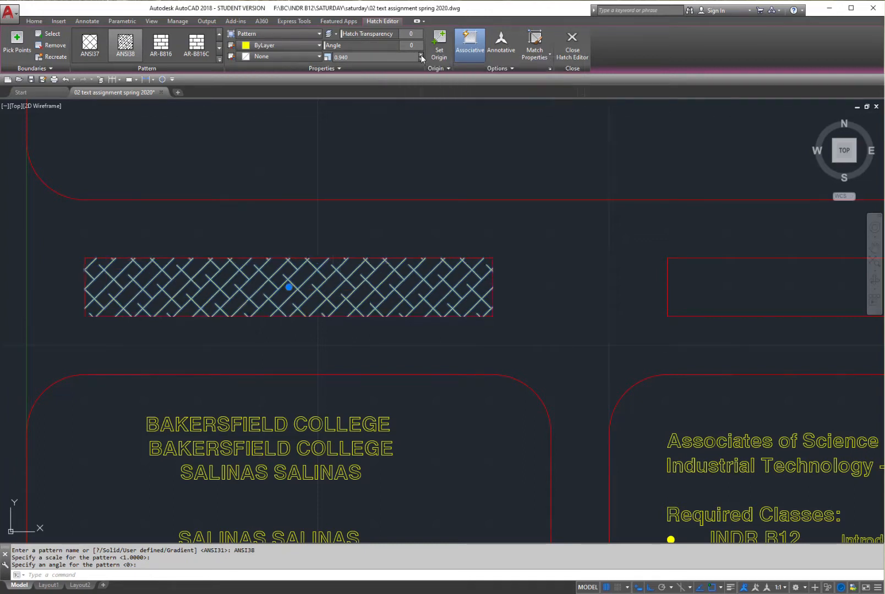
{"action": "left_click", "coordinate": [421, 55]}
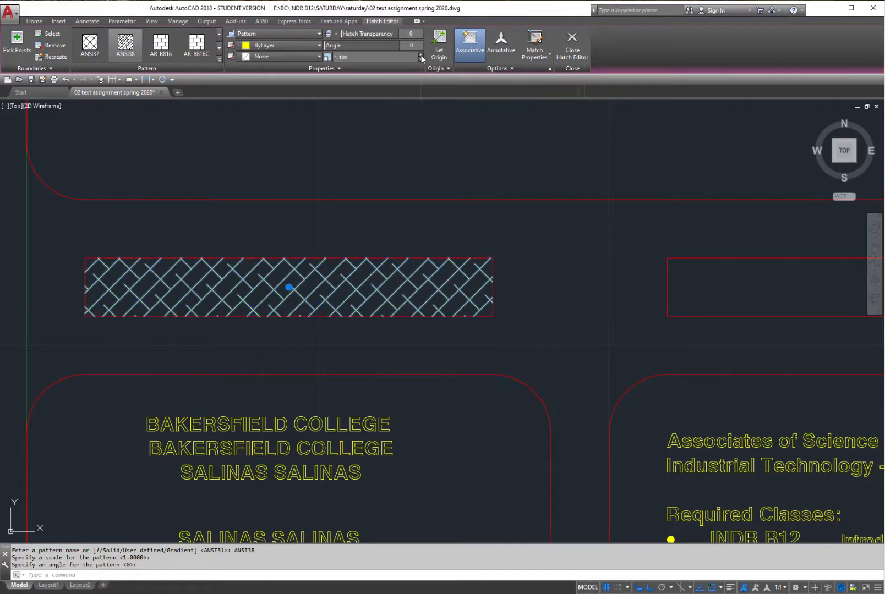
{"action": "left_click", "coordinate": [421, 55]}
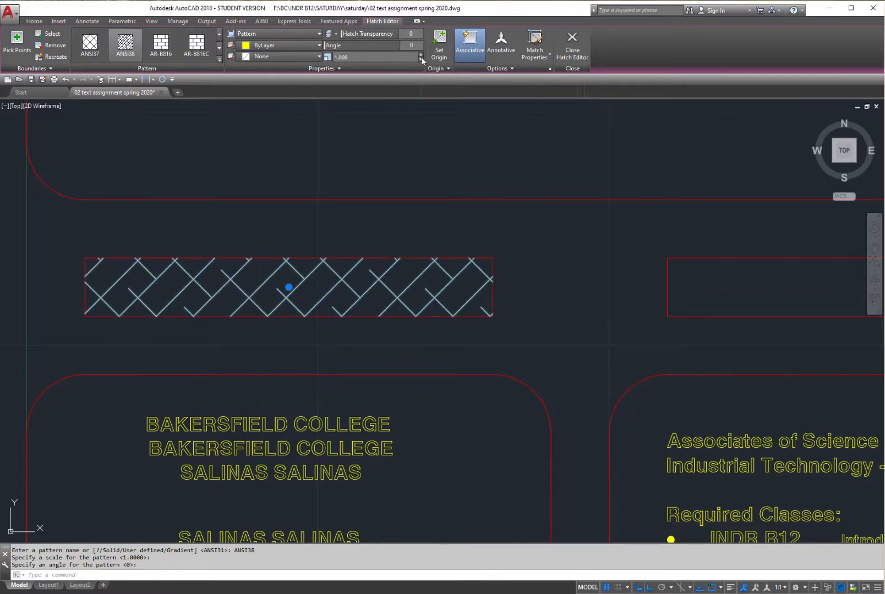
{"action": "left_click", "coordinate": [420, 59]}
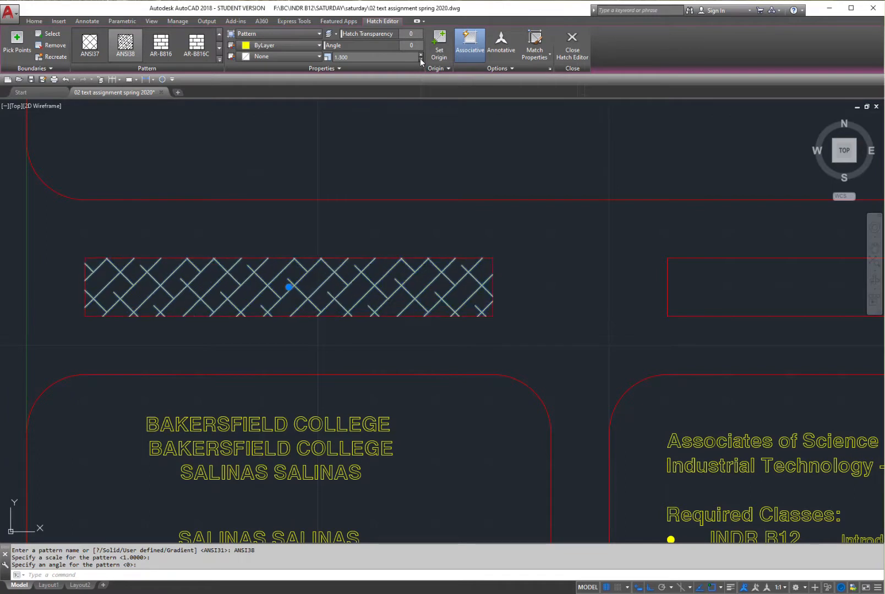
{"action": "left_click", "coordinate": [420, 59]}
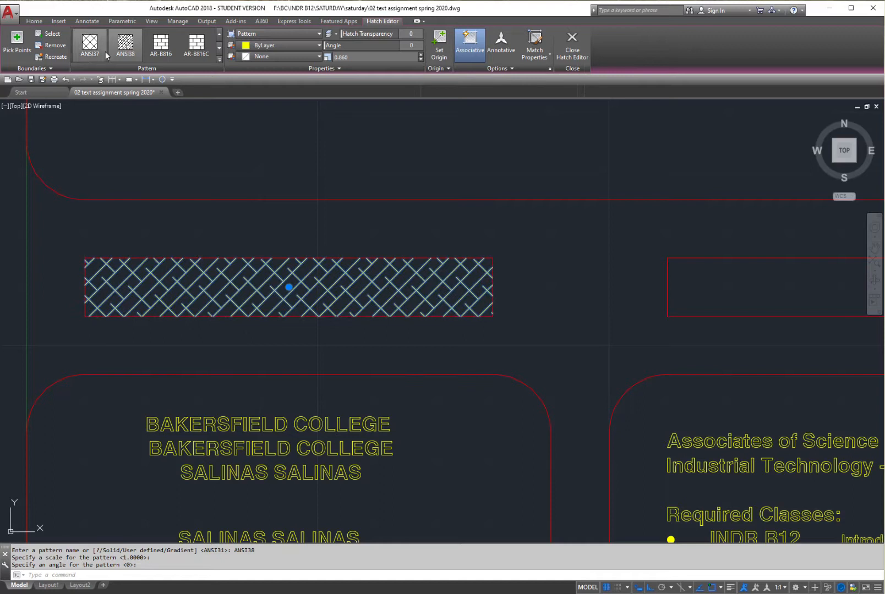
Step: Change the selected hatch's pattern to ANSI31 and raise its scale to 1
{"action": "left_click", "coordinate": [220, 59]}
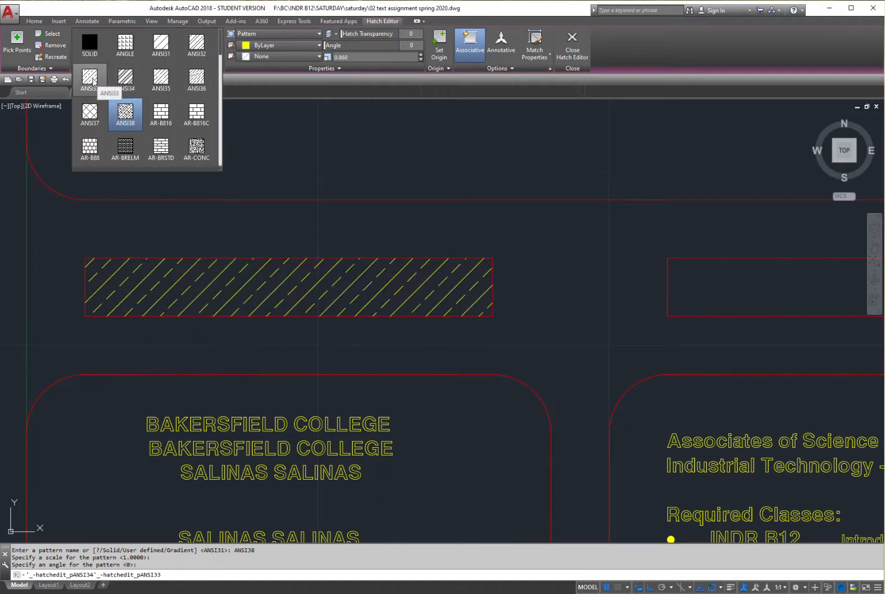
{"action": "left_click", "coordinate": [161, 44]}
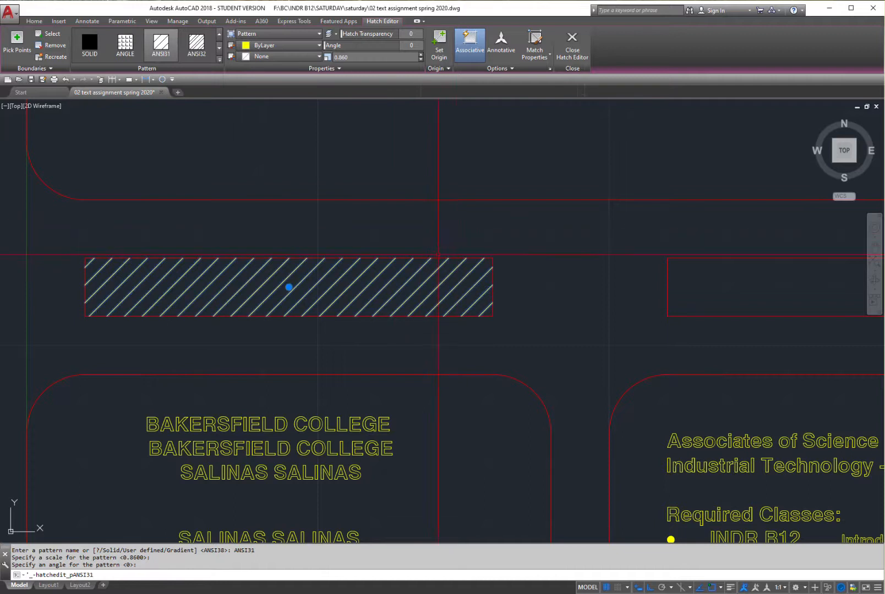
{"action": "left_click", "coordinate": [421, 55]}
{"action": "left_click", "coordinate": [421, 54]}
{"action": "left_click", "coordinate": [420, 54]}
{"action": "left_click", "coordinate": [420, 55]}
{"action": "left_click", "coordinate": [421, 54]}
{"action": "left_click", "coordinate": [421, 54]}
{"action": "left_click", "coordinate": [420, 55]}
{"action": "left_click", "coordinate": [421, 54]}
{"action": "left_click", "coordinate": [420, 54]}
{"action": "left_click", "coordinate": [420, 55]}
{"action": "left_click", "coordinate": [421, 55]}
{"action": "left_click", "coordinate": [420, 54]}
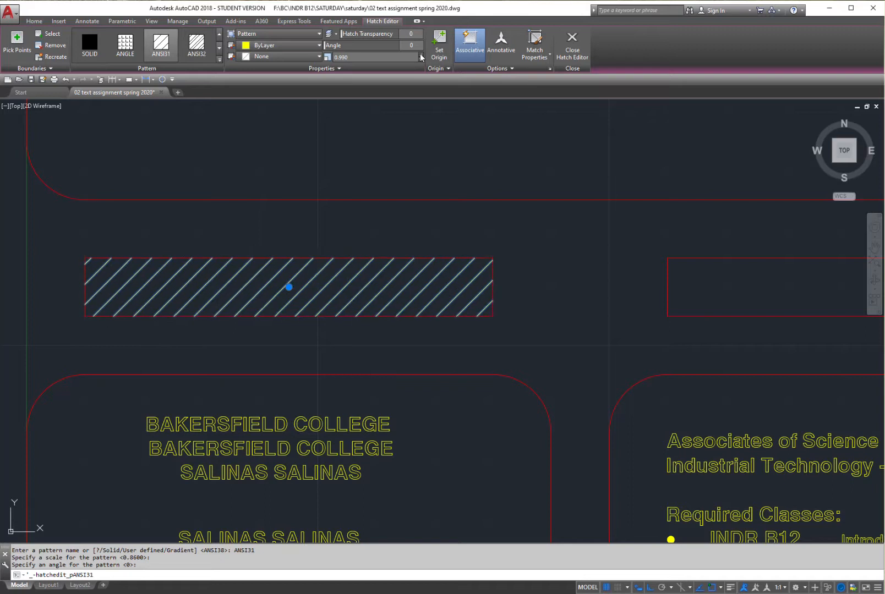
{"action": "left_click", "coordinate": [421, 54]}
{"action": "left_click", "coordinate": [421, 54]}
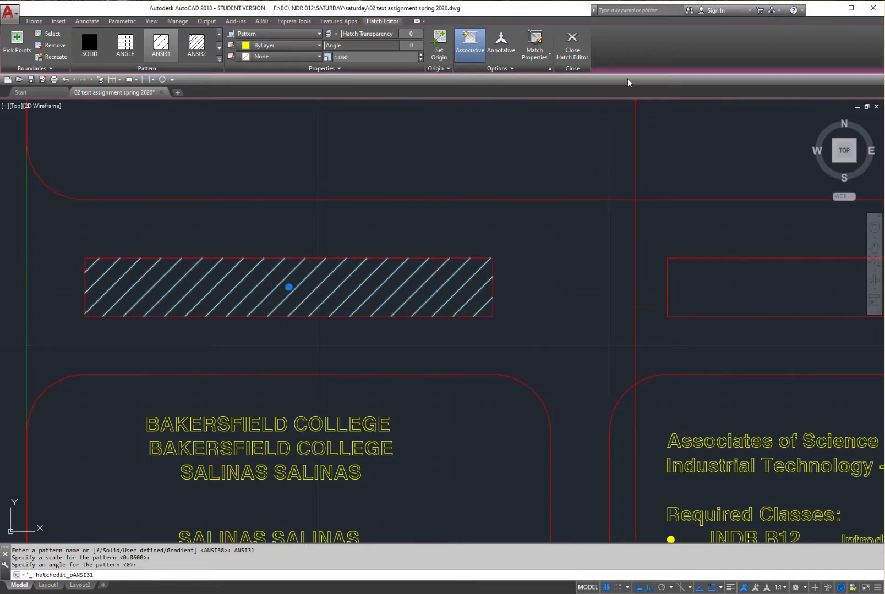
Step: Finish editing the ANSI31 hatch in the small rectangle and clear the selection
{"action": "left_click", "coordinate": [575, 51]}
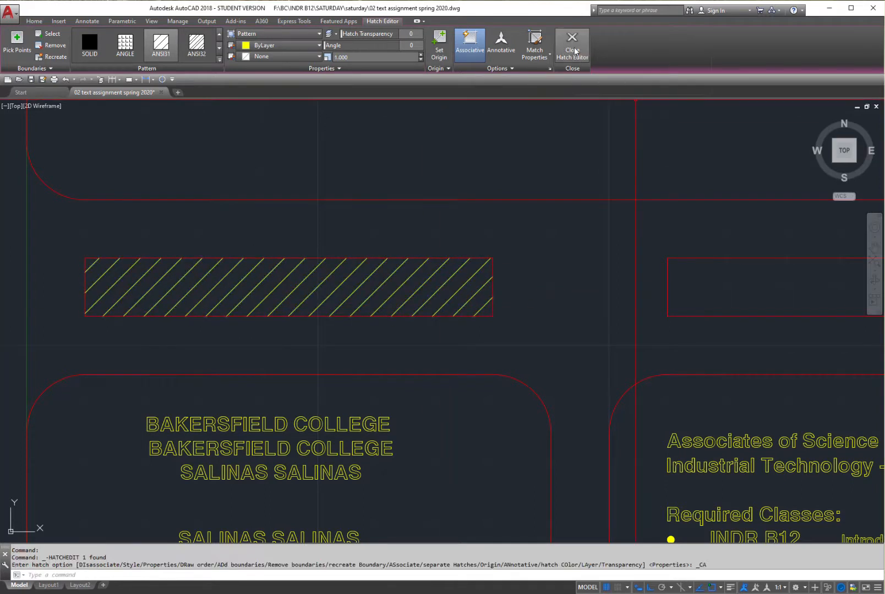
{"action": "key", "text": "Escape"}
{"action": "key", "text": "Escape"}
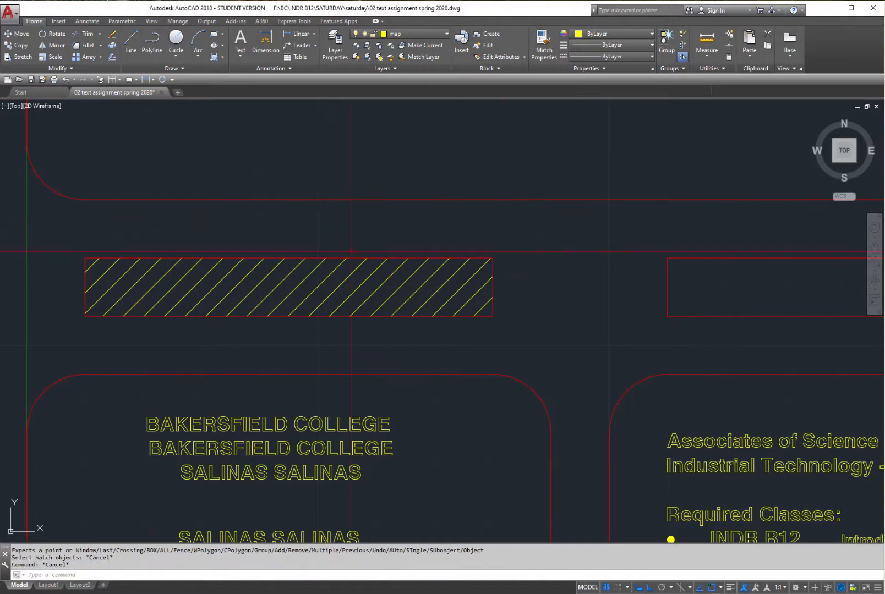
Step: Draw a center-radius circle with a radius of about 0.7 inside the large upper rounded rectangle
{"action": "scroll", "coordinate": [352, 251], "scroll_direction": "down", "scroll_amount": 4}
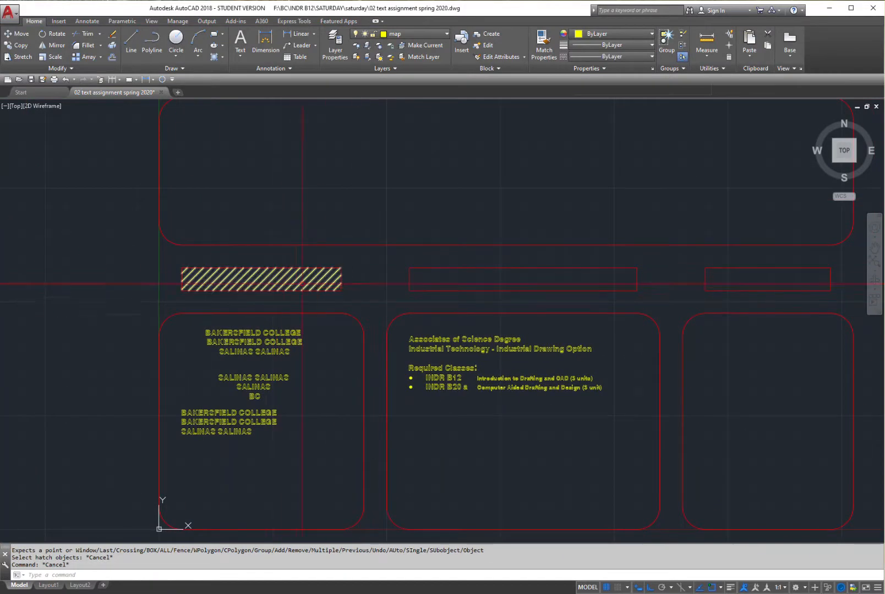
{"action": "scroll", "coordinate": [335, 219], "scroll_direction": "down", "scroll_amount": 2}
{"action": "middle_click_drag", "start_coordinate": [358, 211], "coordinate": [340, 224]}
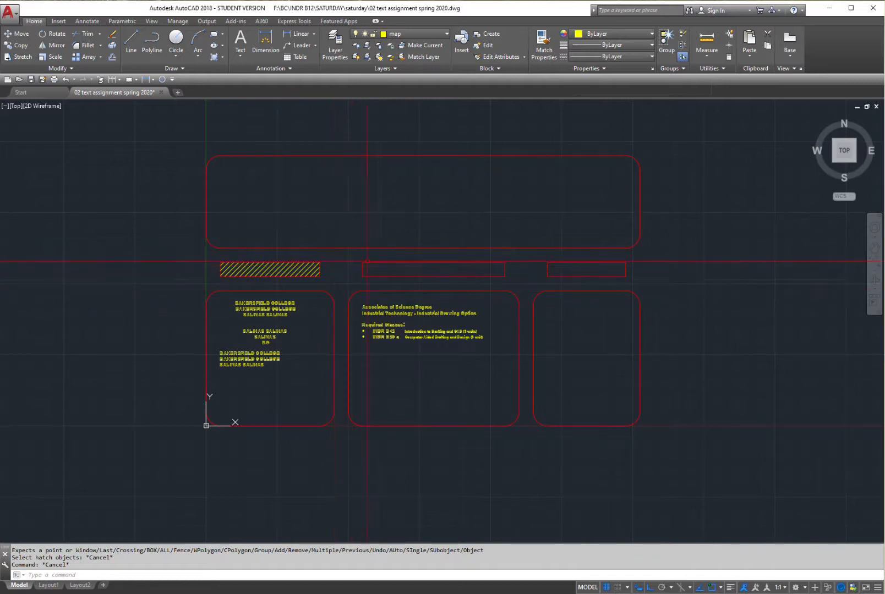
{"action": "scroll", "coordinate": [406, 271], "scroll_direction": "up", "scroll_amount": 3}
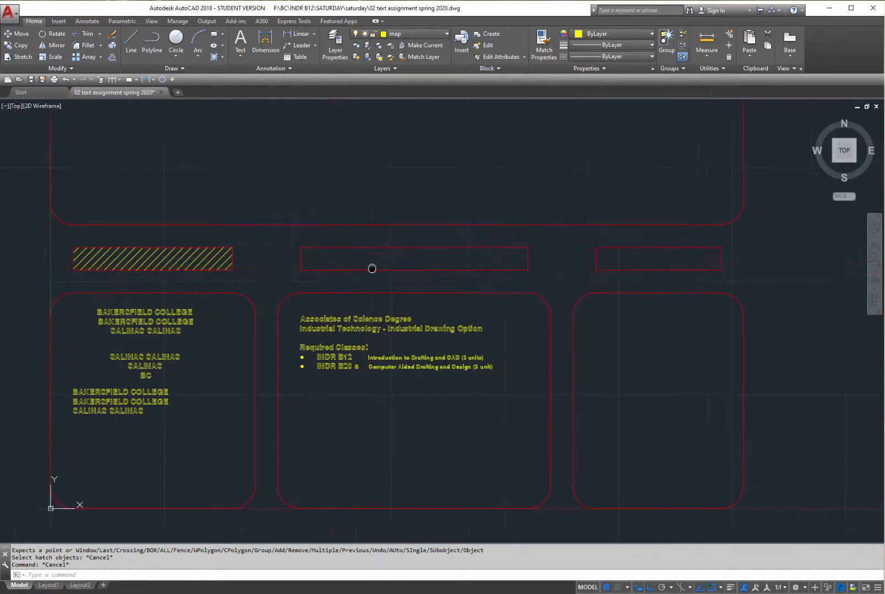
{"action": "left_click", "coordinate": [222, 56]}
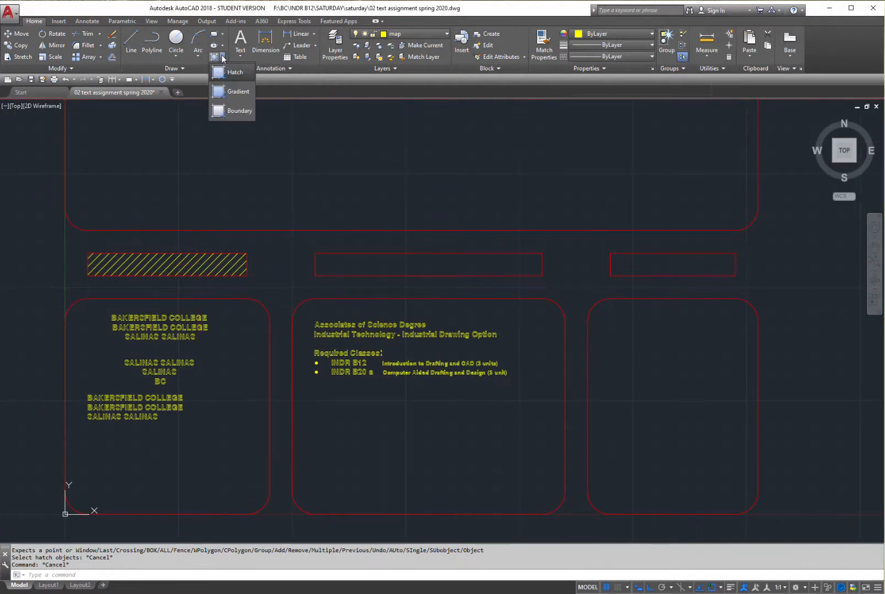
{"action": "key", "text": "Escape"}
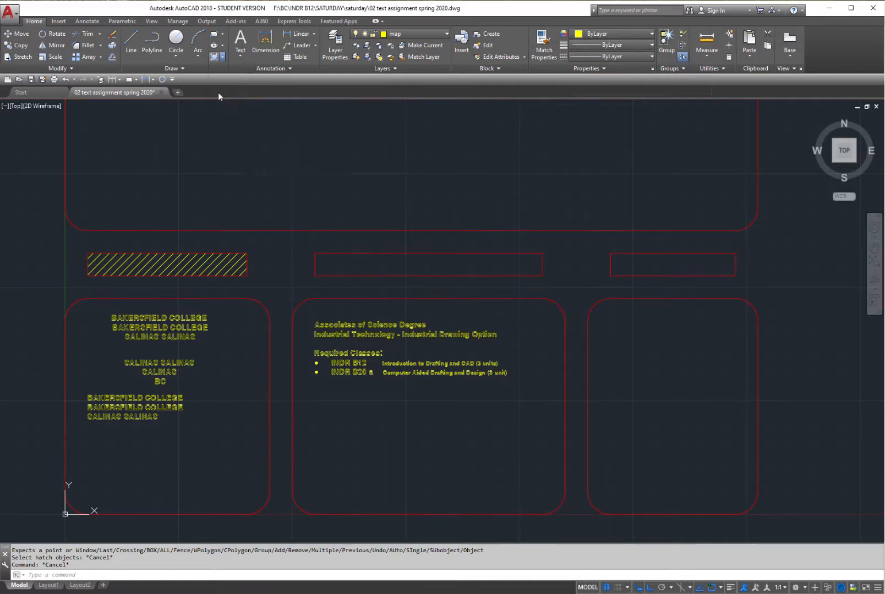
{"action": "left_click", "coordinate": [176, 53]}
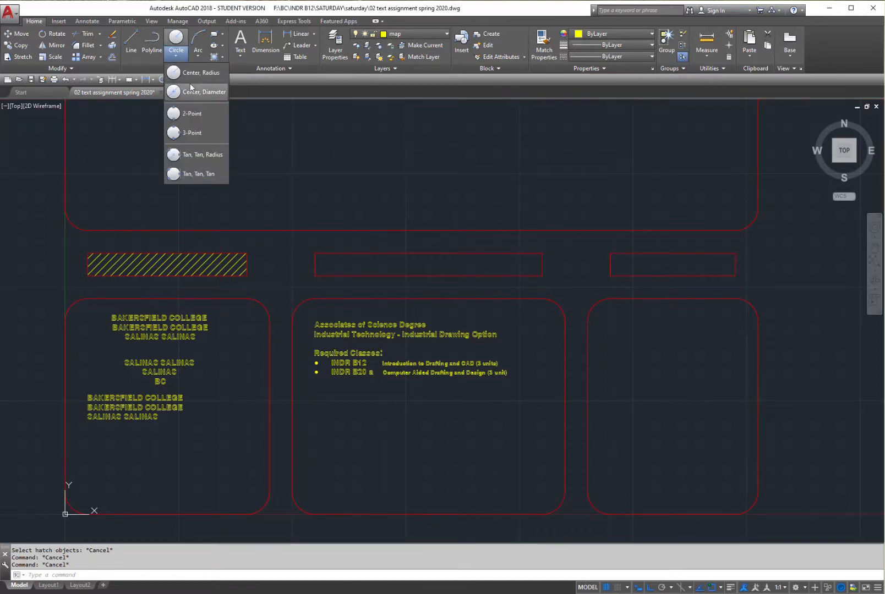
{"action": "left_click", "coordinate": [193, 73]}
{"action": "left_click", "coordinate": [390, 157]}
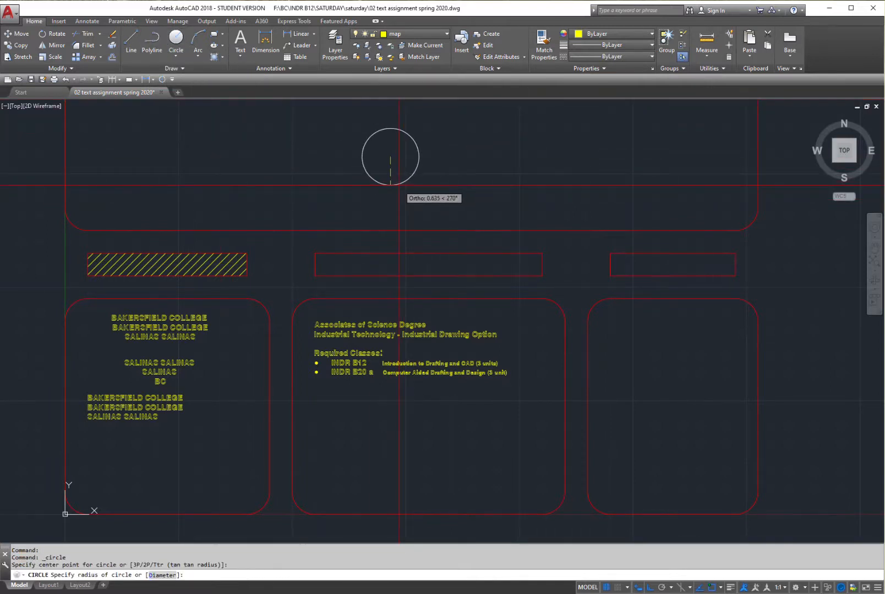
{"action": "left_click", "coordinate": [400, 189]}
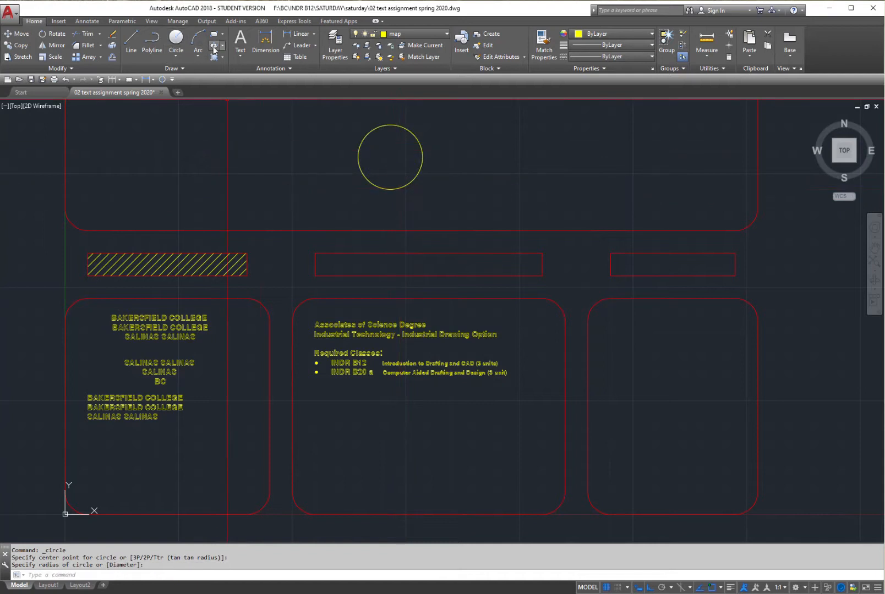
Step: Fill the circle with a GR_LINEAR gradient using blue and yellow
{"action": "left_click", "coordinate": [222, 57]}
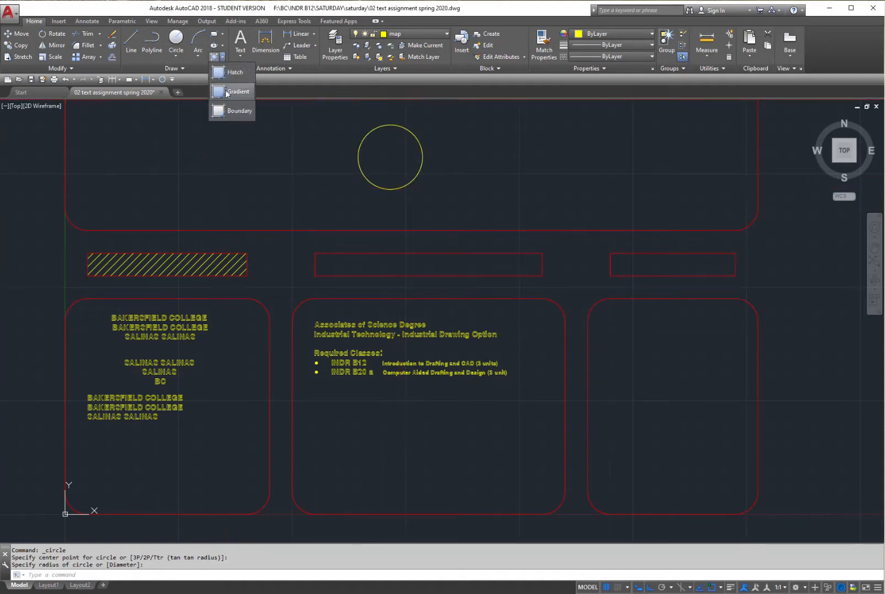
{"action": "left_click", "coordinate": [235, 91]}
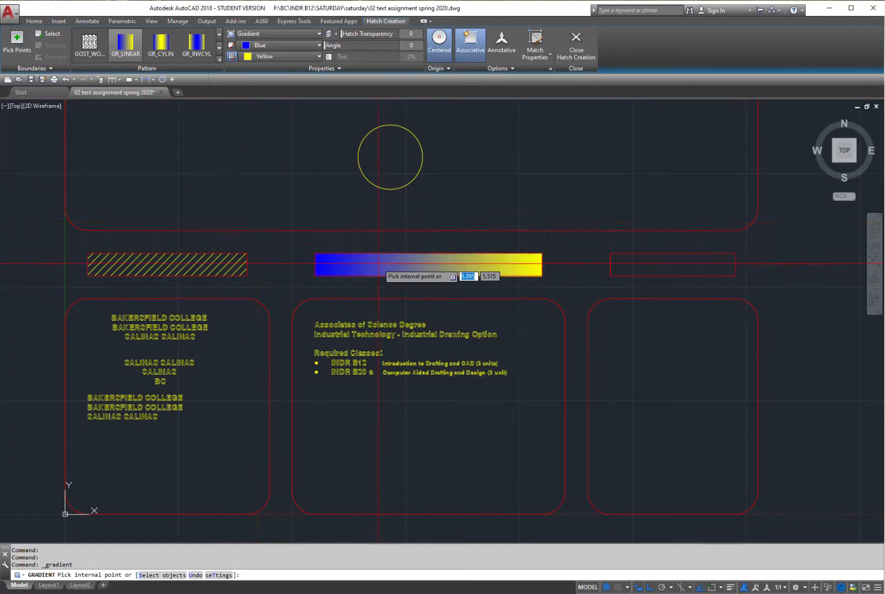
{"action": "left_click", "coordinate": [389, 148]}
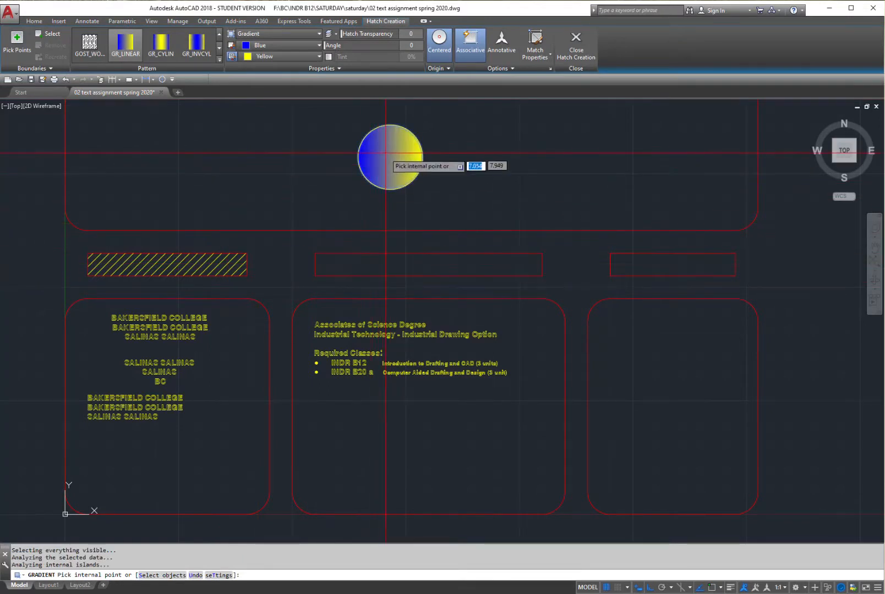
{"action": "scroll", "coordinate": [388, 147], "scroll_direction": "up", "scroll_amount": 2}
{"action": "scroll", "coordinate": [389, 144], "scroll_direction": "up", "scroll_amount": 2}
{"action": "middle_click_drag", "start_coordinate": [388, 144], "coordinate": [387, 219]}
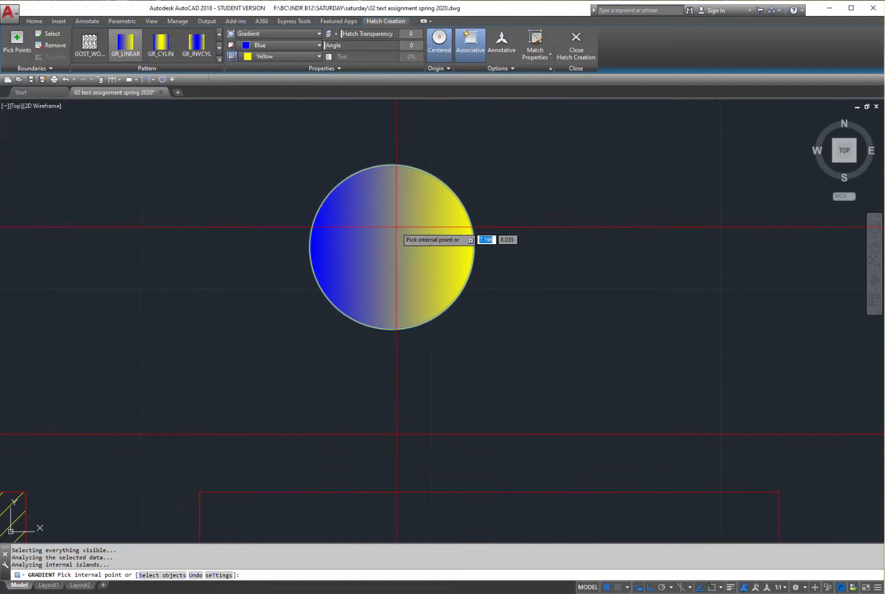
{"action": "left_click", "coordinate": [218, 58]}
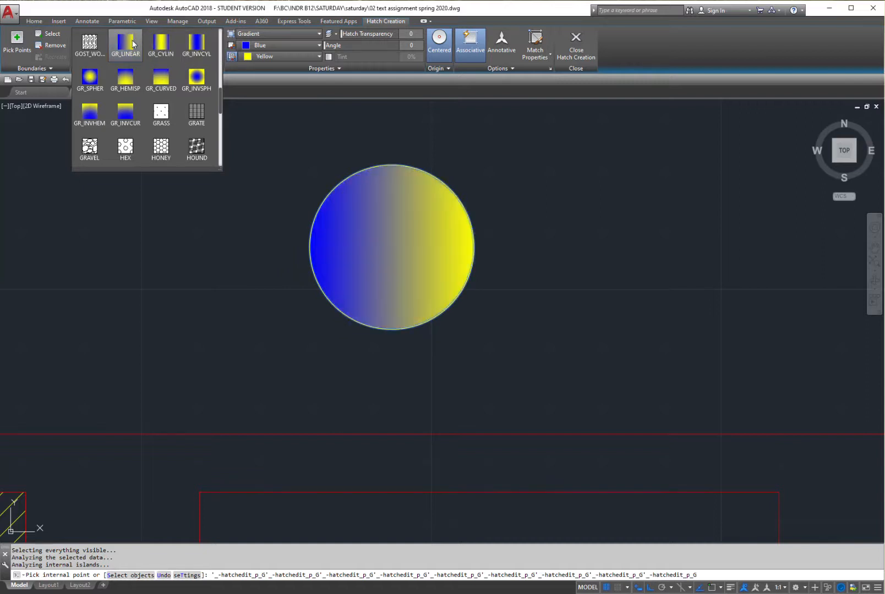
Step: Try 205,32,39, 248,153,30 and 69,84,165 in turn as the first color of the circle's gradient
{"action": "left_click", "coordinate": [320, 46]}
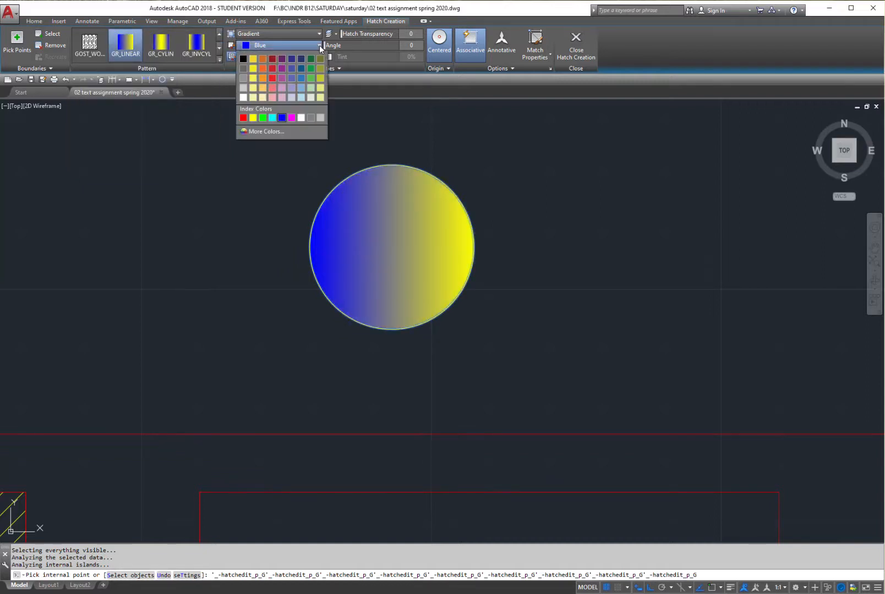
{"action": "left_click", "coordinate": [273, 69]}
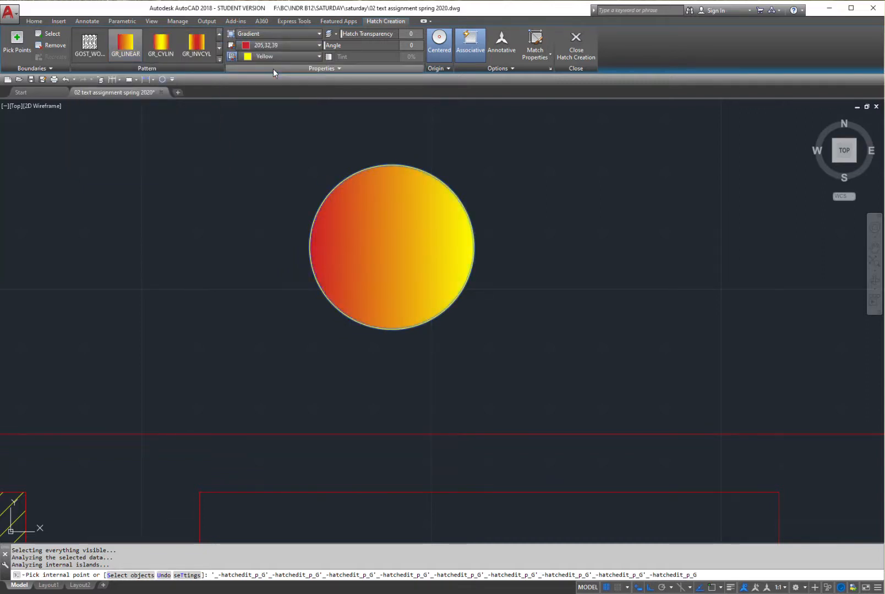
{"action": "left_click", "coordinate": [319, 46]}
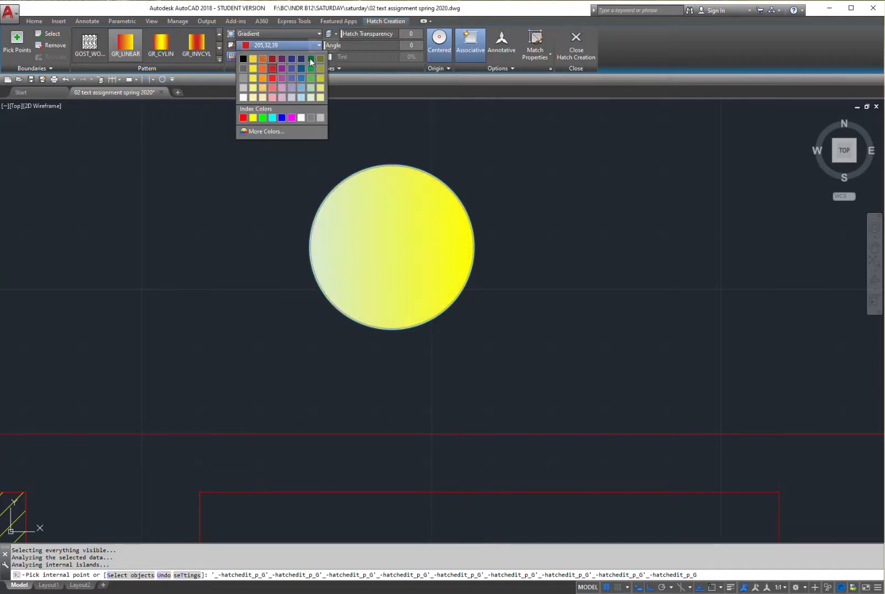
{"action": "left_click", "coordinate": [262, 77]}
{"action": "left_click", "coordinate": [319, 45]}
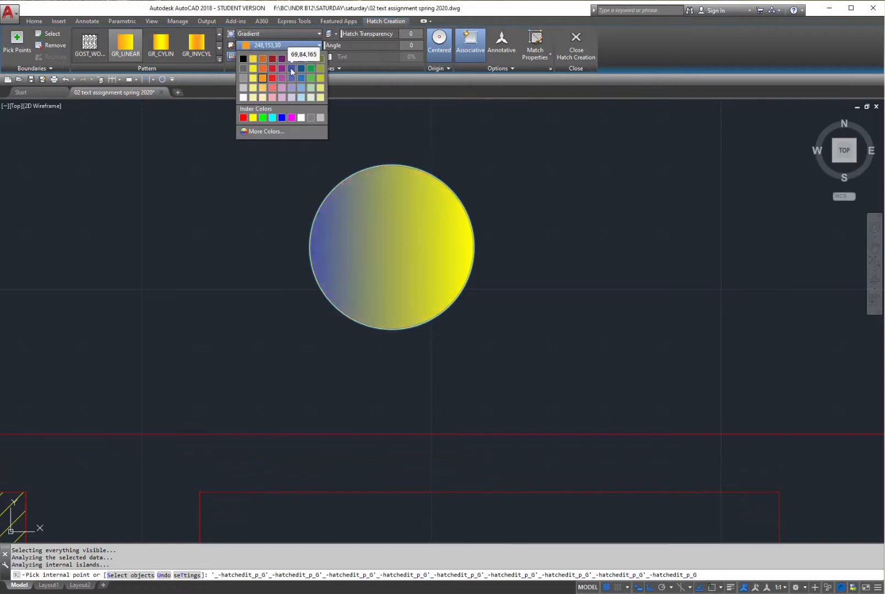
{"action": "left_click", "coordinate": [290, 67]}
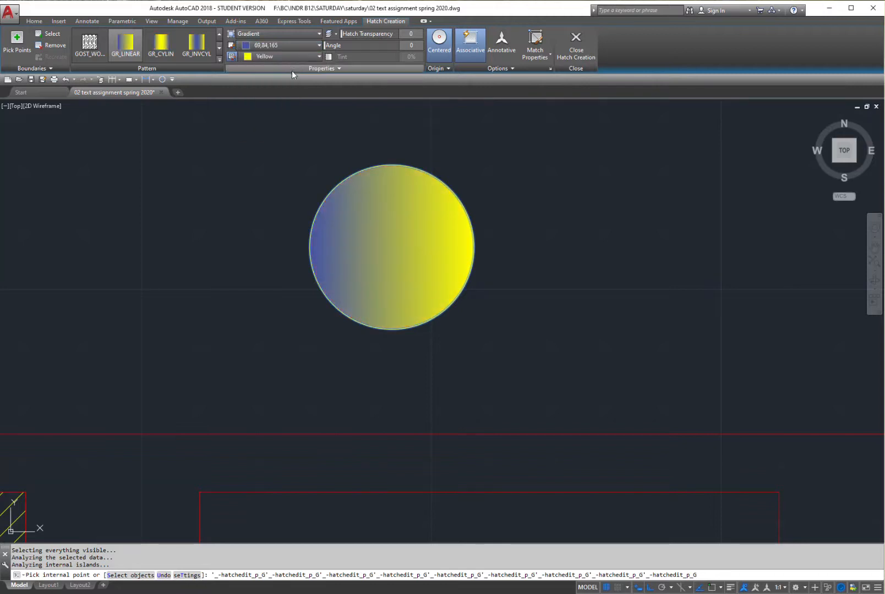
Step: Set the first color of the circle's gradient to orange 248,153,30 and finish the gradient fill
{"action": "left_click", "coordinate": [318, 46]}
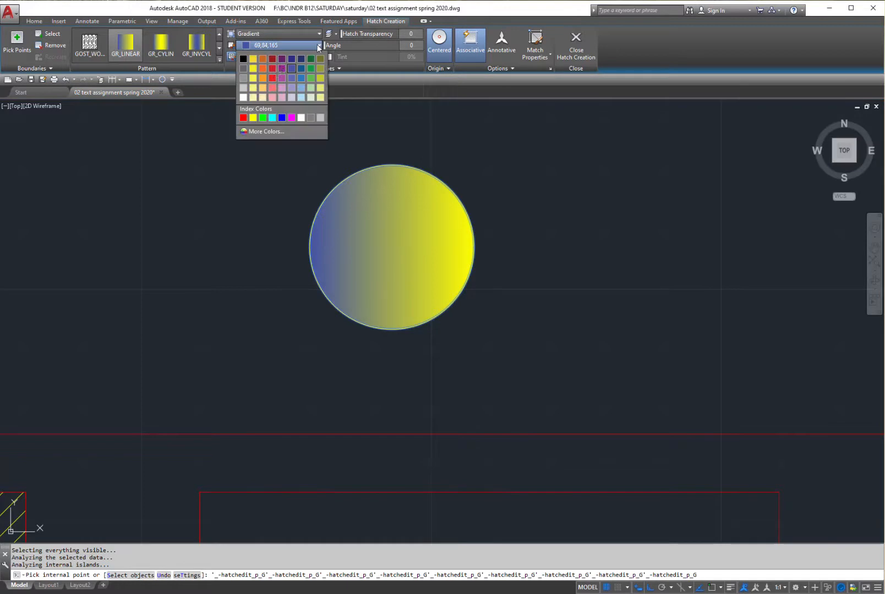
{"action": "left_click", "coordinate": [263, 76]}
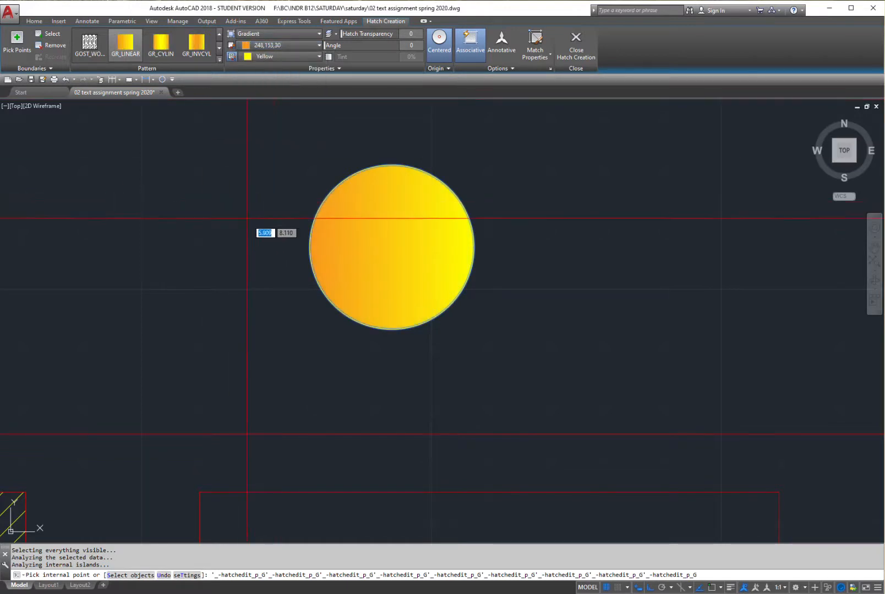
{"action": "left_click", "coordinate": [577, 51]}
Step: Fill the middle small title rectangle with a GR_LINEAR gradient
{"action": "scroll", "coordinate": [385, 325], "scroll_direction": "down", "scroll_amount": 5}
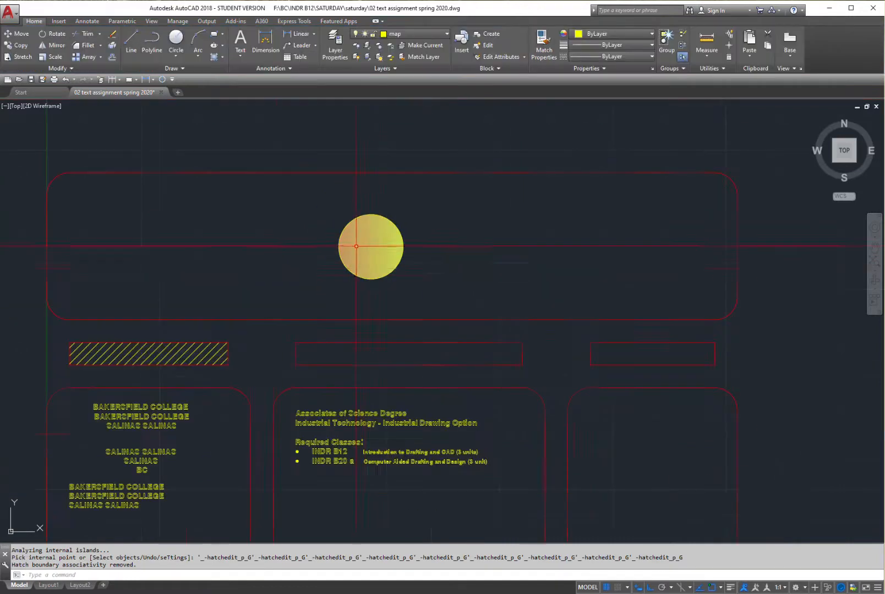
{"action": "left_click", "coordinate": [223, 59]}
{"action": "left_click", "coordinate": [236, 88]}
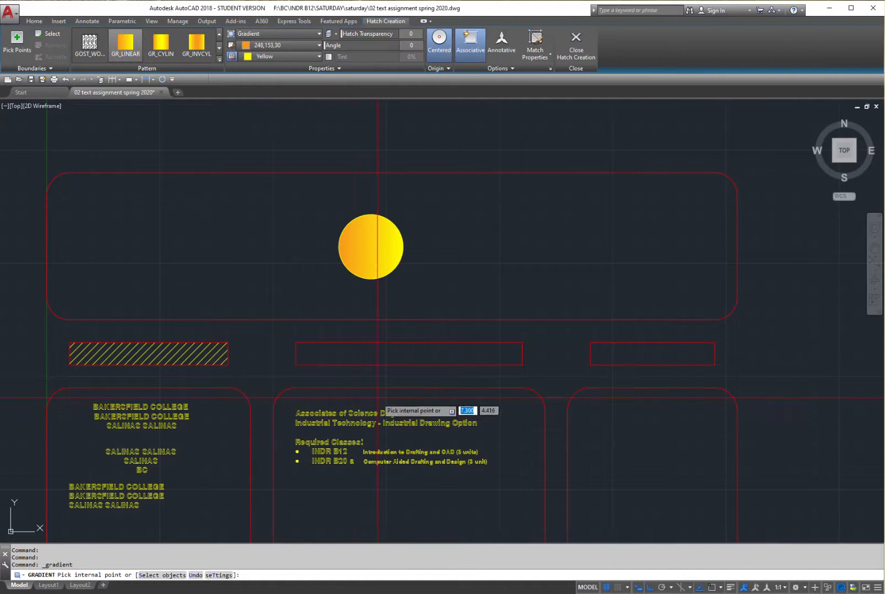
{"action": "left_click", "coordinate": [385, 354]}
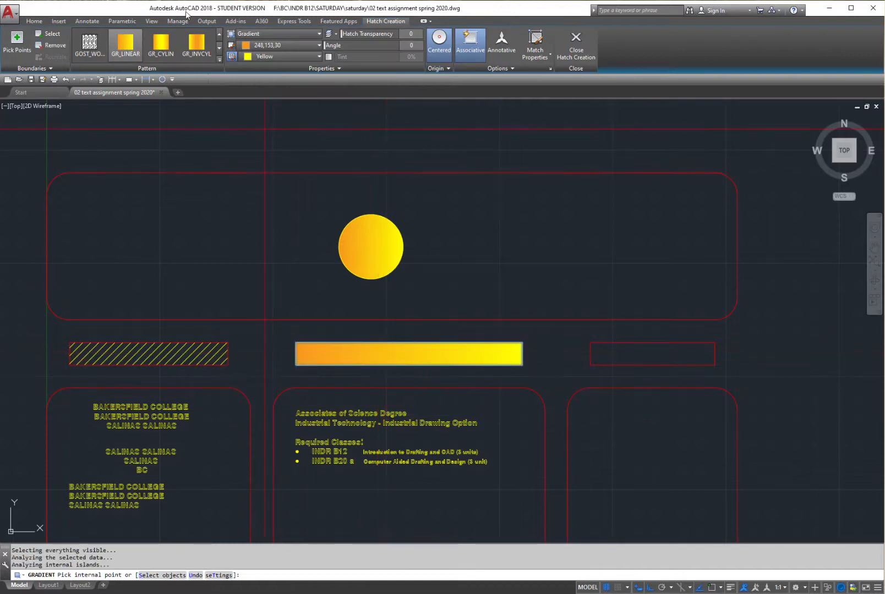
Step: Set the middle rectangle's gradient colors to green 88,186,72 and purple 169,83,160
{"action": "left_click", "coordinate": [320, 45]}
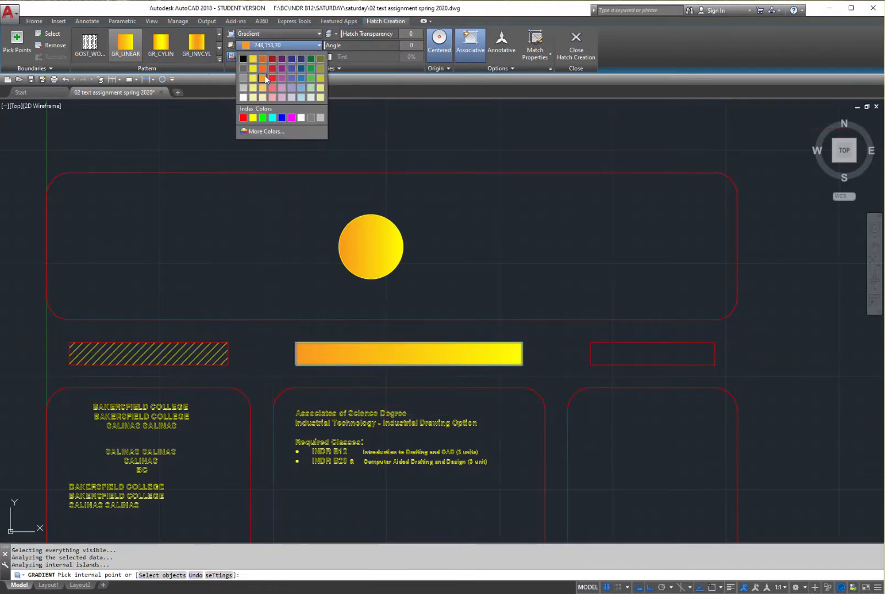
{"action": "left_click", "coordinate": [309, 77]}
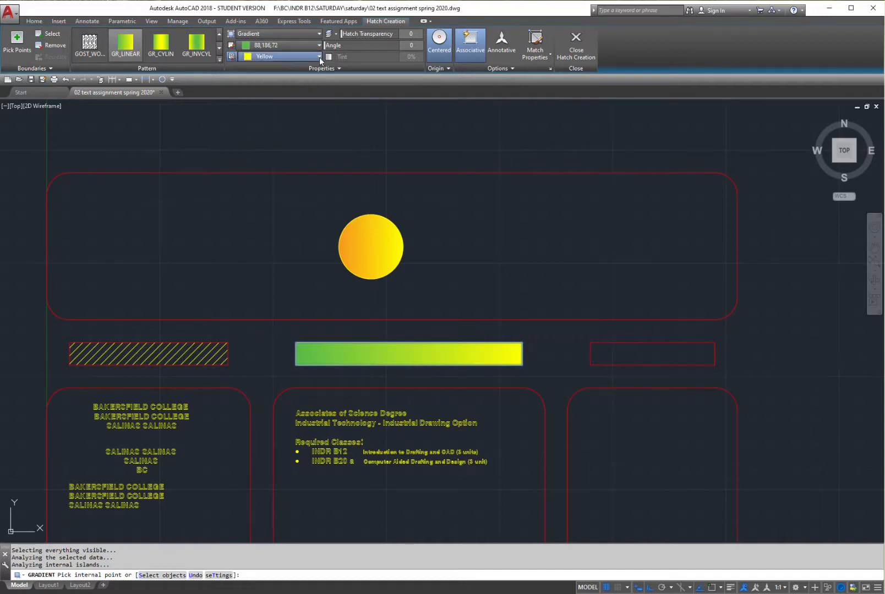
{"action": "left_click", "coordinate": [319, 58]}
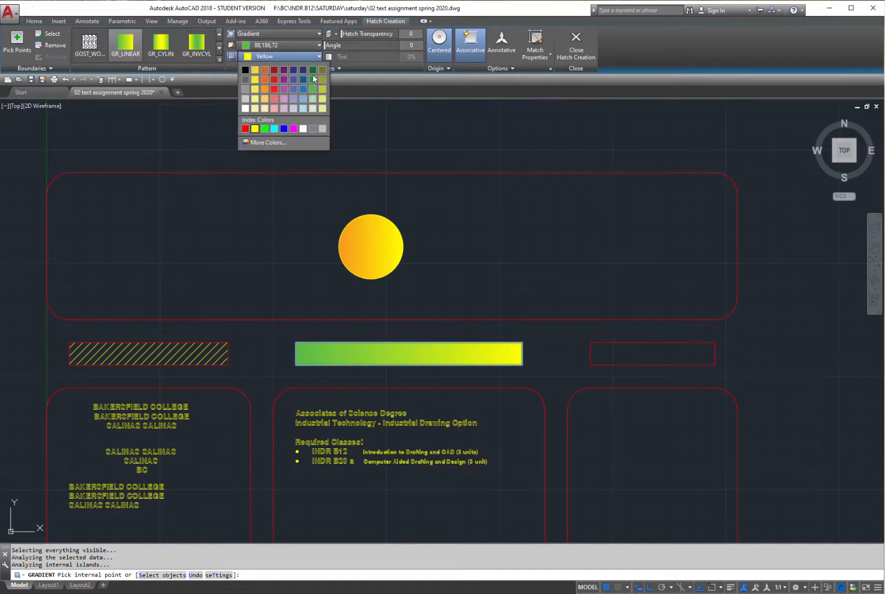
{"action": "left_click", "coordinate": [284, 86]}
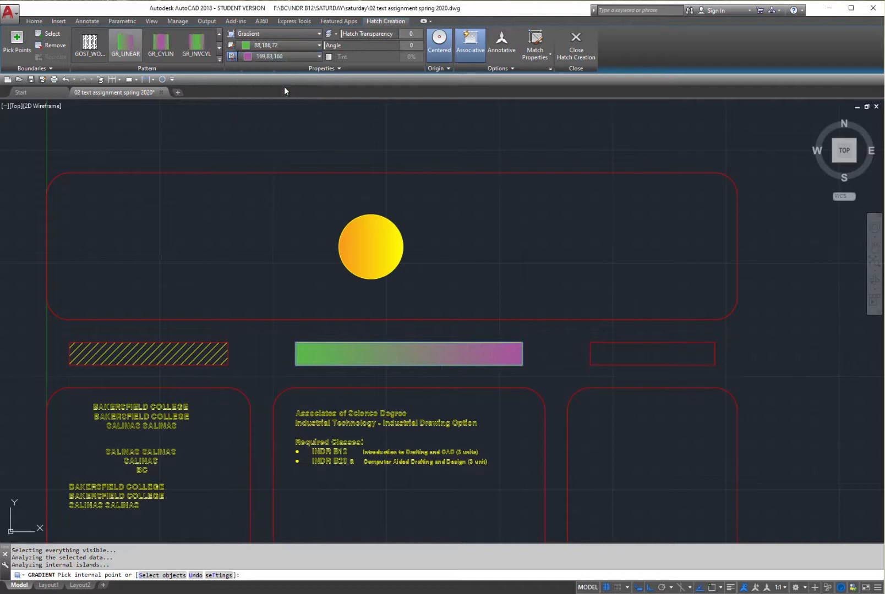
Step: Change the middle rectangle's gradient pattern to GR_SPHER and finish the gradient fill
{"action": "left_click", "coordinate": [157, 57]}
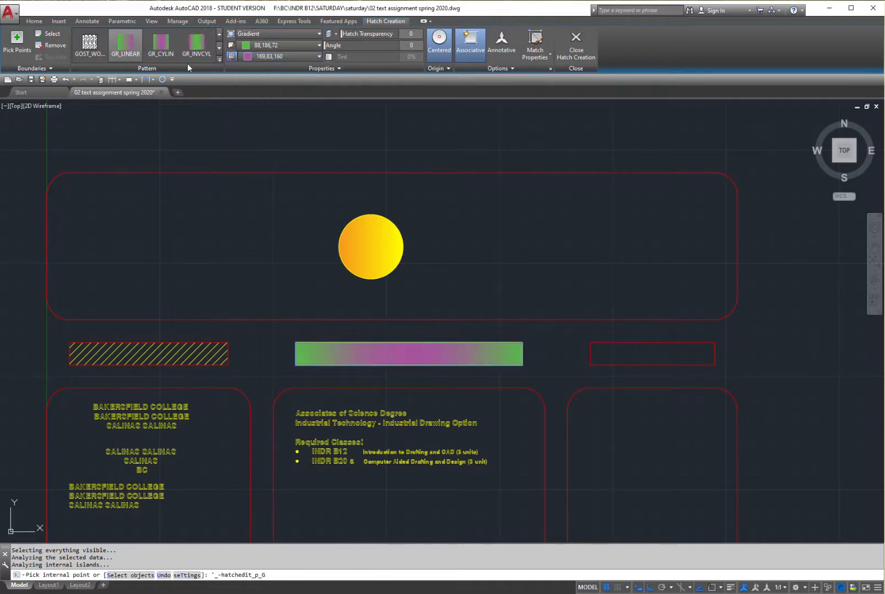
{"action": "left_click", "coordinate": [220, 60]}
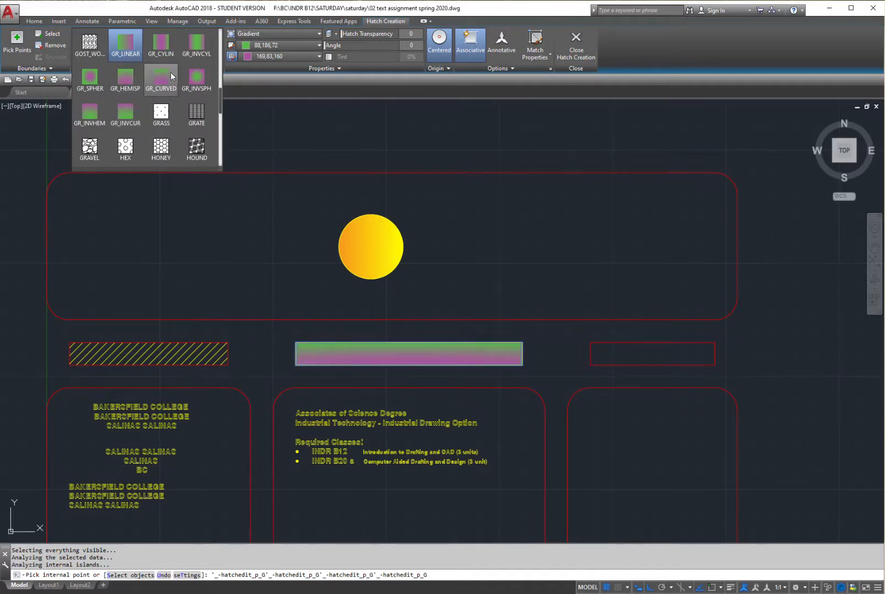
{"action": "left_click", "coordinate": [91, 77]}
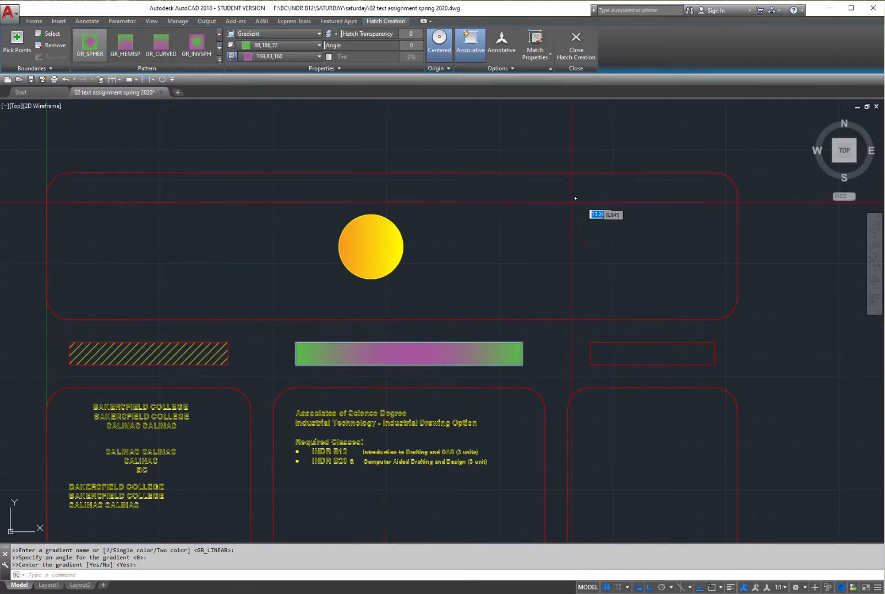
{"action": "left_click", "coordinate": [574, 50]}
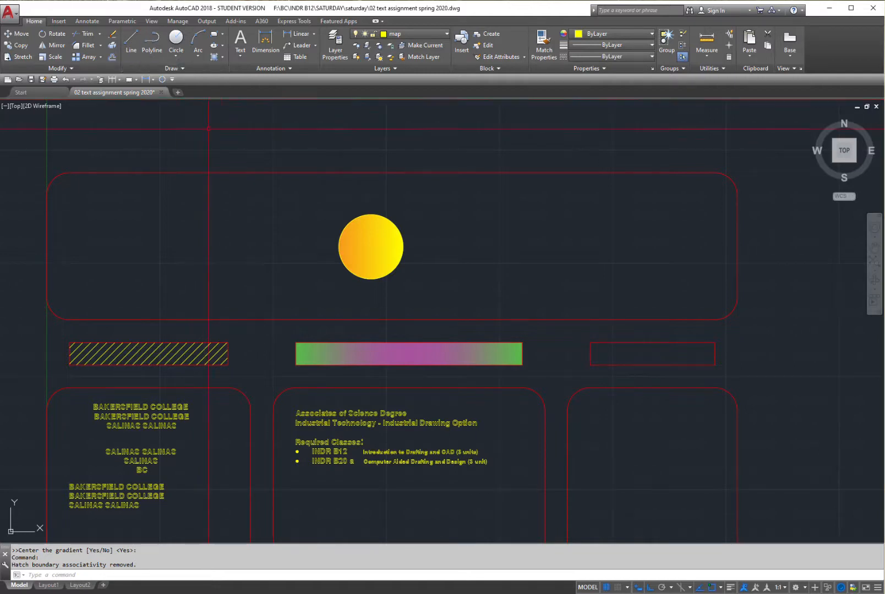
{"action": "left_click", "coordinate": [222, 57]}
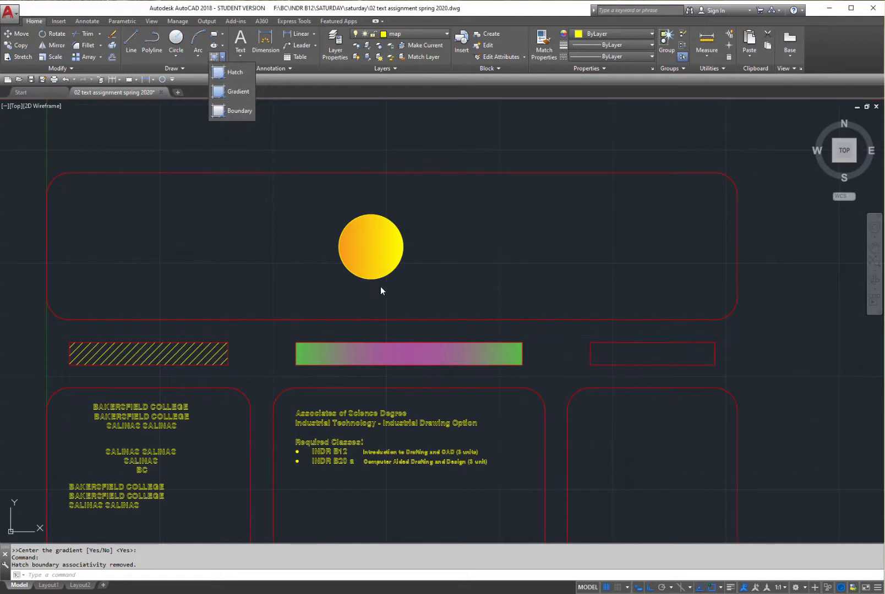
{"action": "scroll", "coordinate": [330, 270], "scroll_direction": "down", "scroll_amount": 3}
{"action": "middle_click_drag", "start_coordinate": [333, 269], "coordinate": [332, 275]}
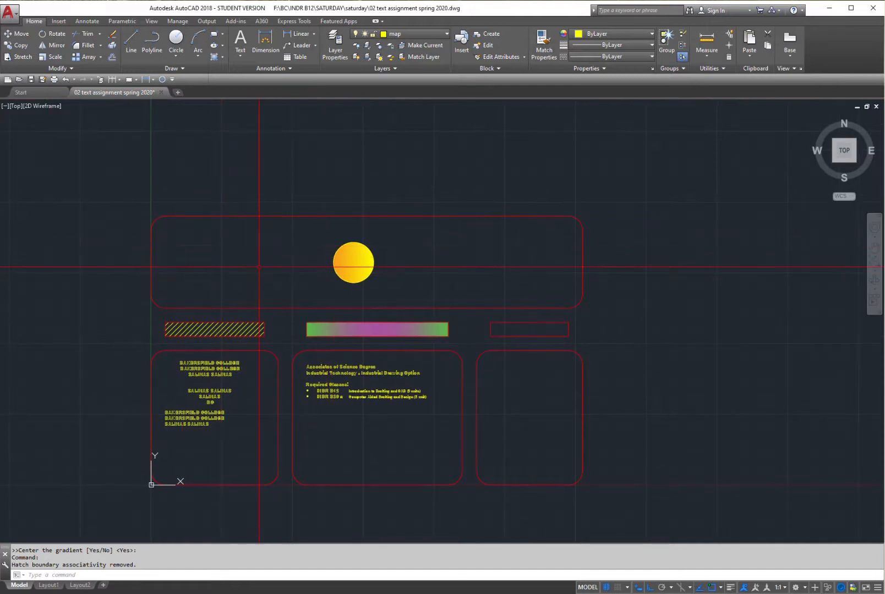
{"action": "scroll", "coordinate": [342, 301], "scroll_direction": "up", "scroll_amount": 2}
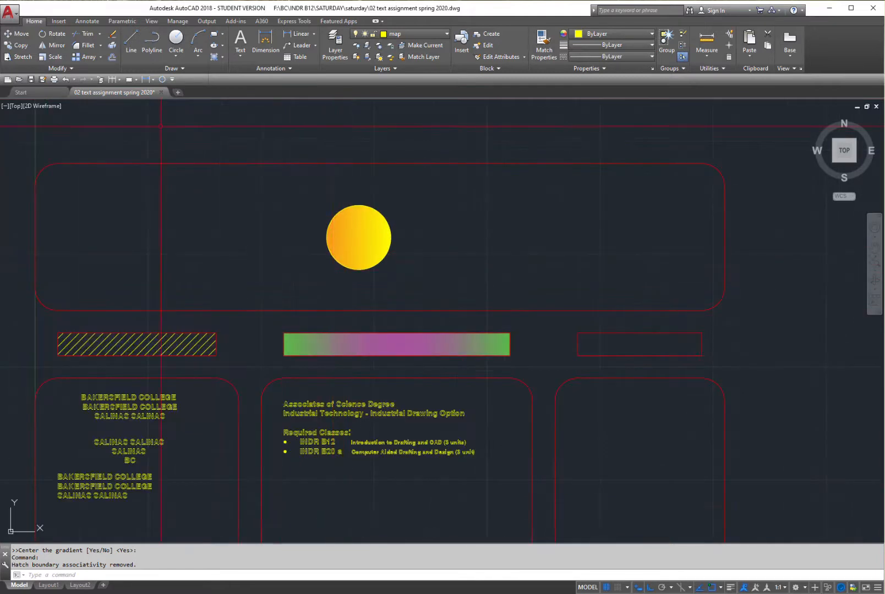
{"action": "left_click", "coordinate": [183, 67]}
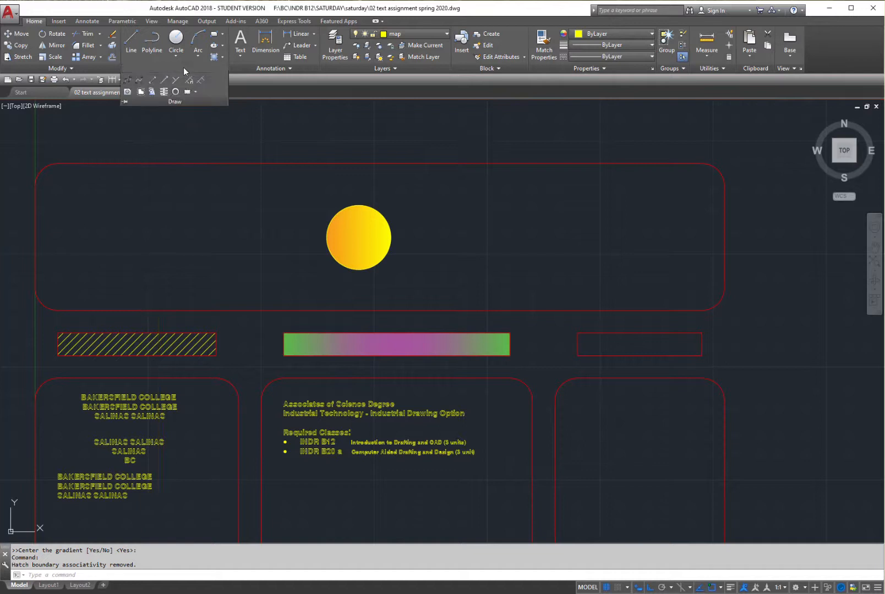
{"action": "left_click", "coordinate": [127, 81]}
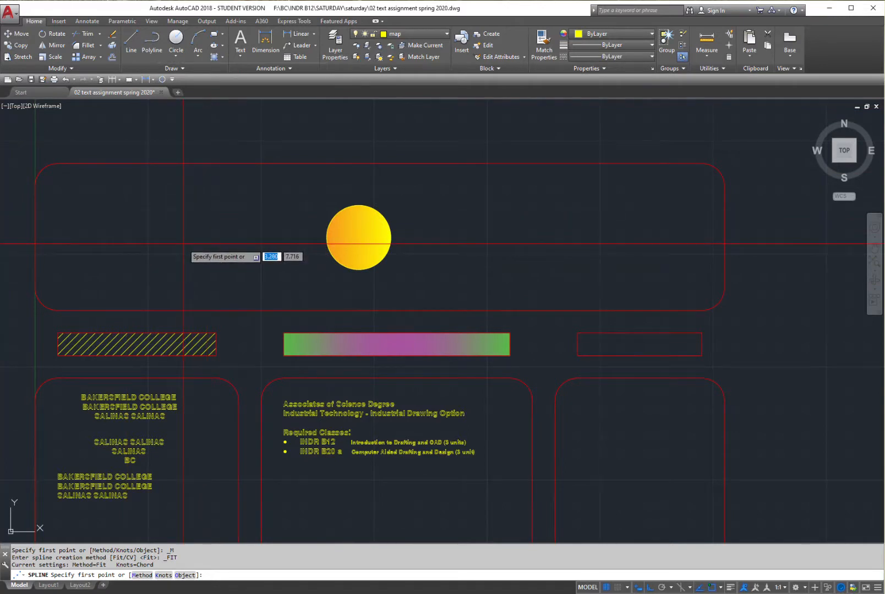
{"action": "scroll", "coordinate": [278, 276], "scroll_direction": "down", "scroll_amount": 2}
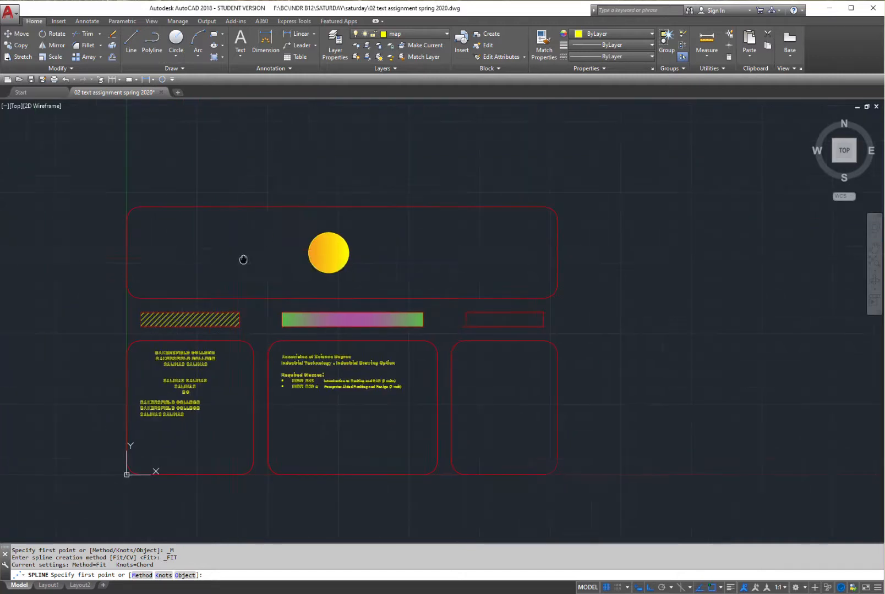
{"action": "key", "text": "Escape"}
{"action": "key", "text": "Escape"}
{"action": "key", "text": "Escape"}
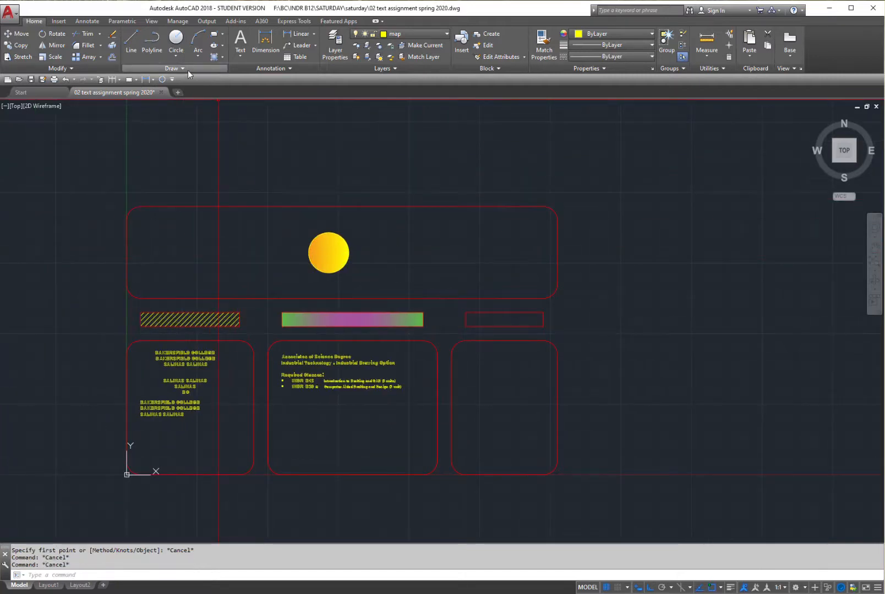
Step: Draw a closed fit-point spline looping around the gradient-filled circle, with Ortho turned off
{"action": "left_click", "coordinate": [185, 68]}
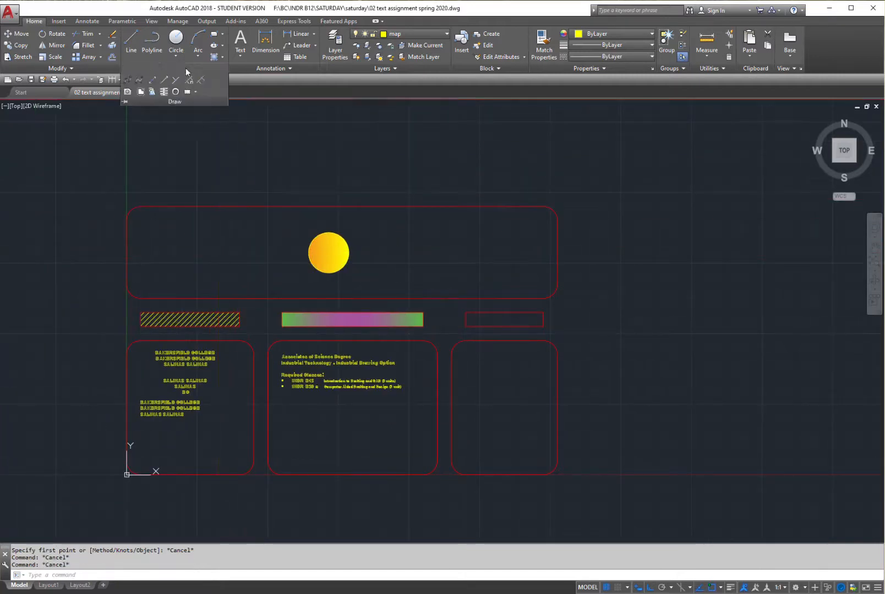
{"action": "left_click", "coordinate": [127, 78]}
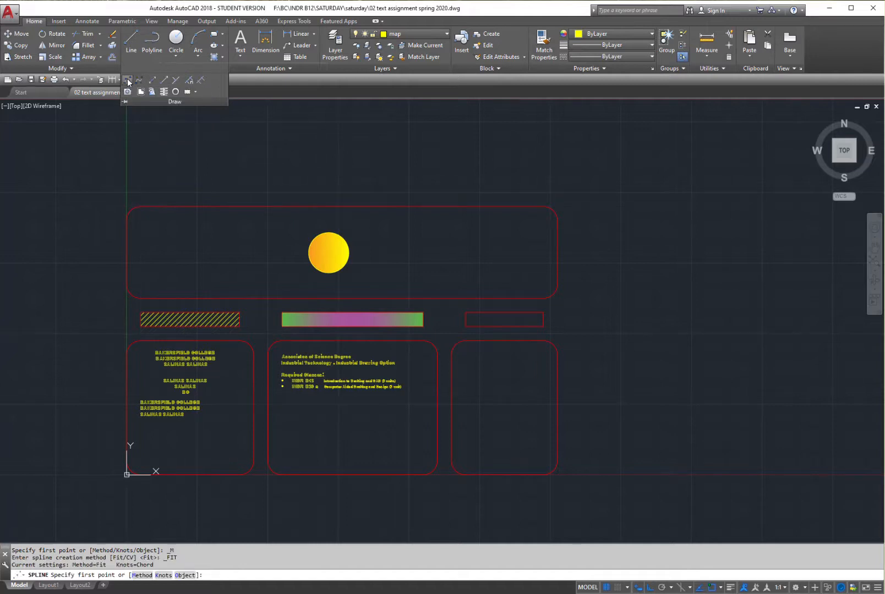
{"action": "left_click", "coordinate": [244, 259]}
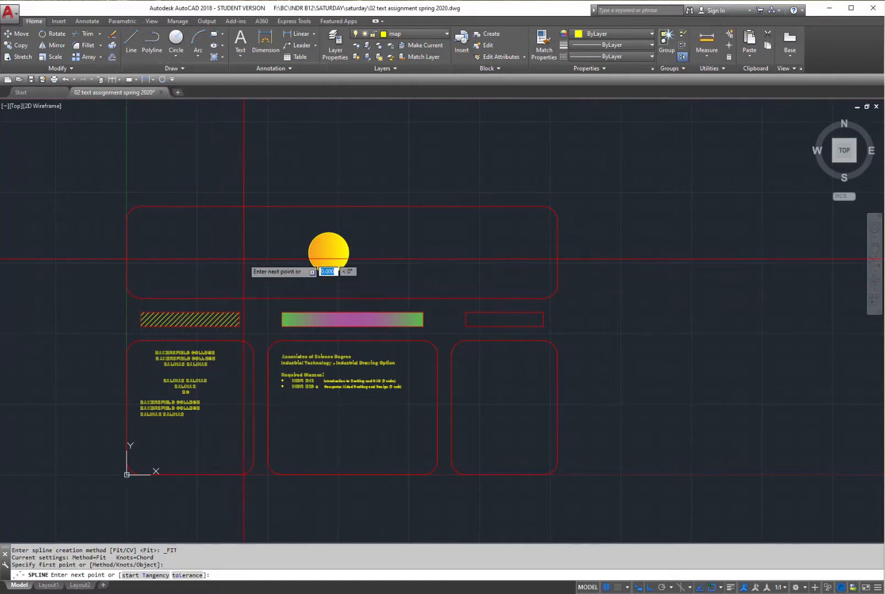
{"action": "key", "text": "F8"}
{"action": "left_click", "coordinate": [277, 222]}
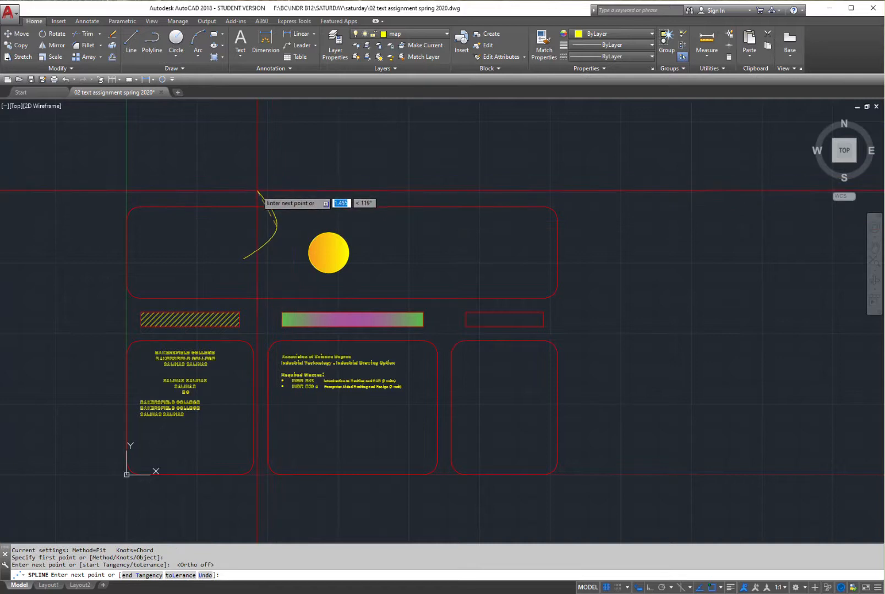
{"action": "left_click", "coordinate": [257, 190]}
{"action": "left_click", "coordinate": [311, 176]}
{"action": "scroll", "coordinate": [342, 199], "scroll_direction": "up", "scroll_amount": 4}
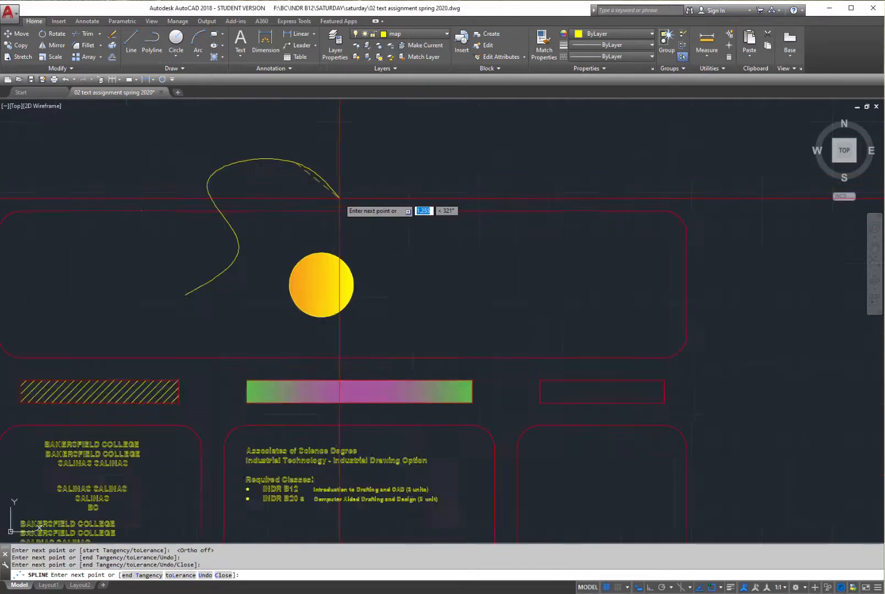
{"action": "left_click", "coordinate": [346, 237]}
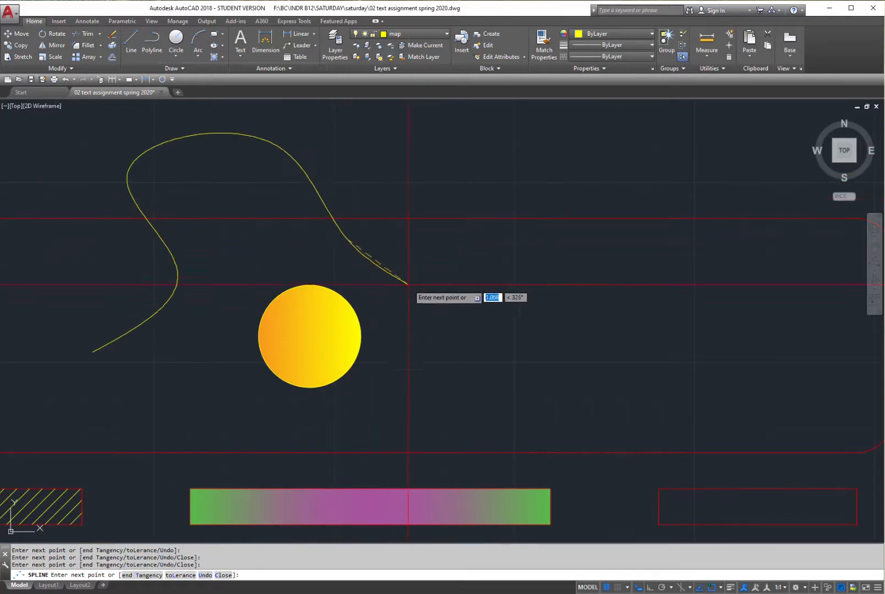
{"action": "left_click", "coordinate": [417, 308]}
{"action": "scroll", "coordinate": [433, 343], "scroll_direction": "down", "scroll_amount": 2}
{"action": "middle_click_drag", "start_coordinate": [434, 344], "coordinate": [449, 283]}
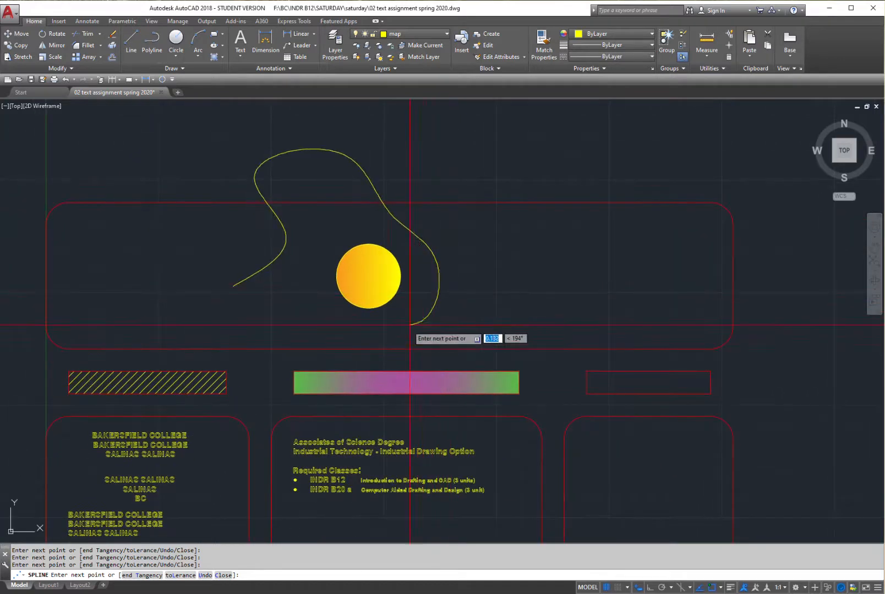
{"action": "left_click", "coordinate": [316, 325]}
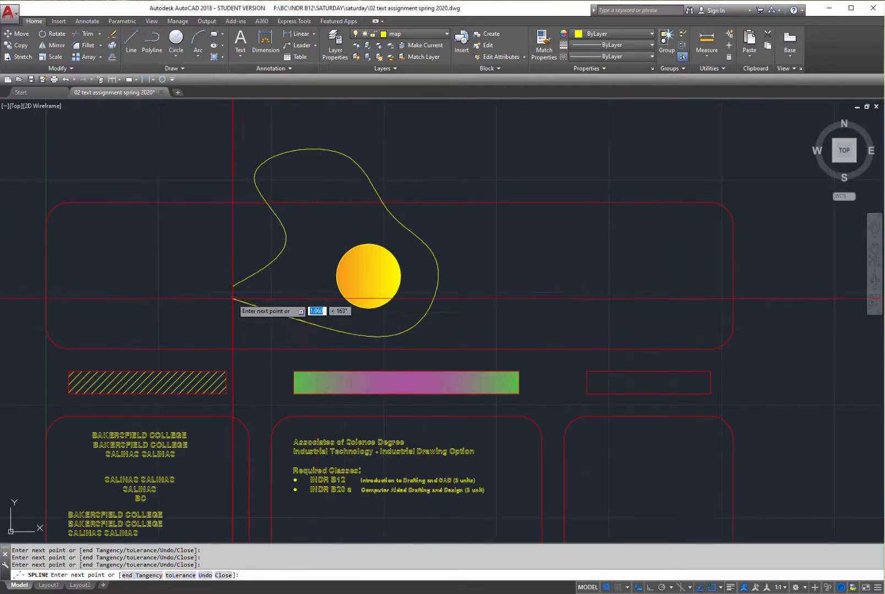
{"action": "left_click", "coordinate": [233, 286]}
{"action": "key", "text": "Return"}
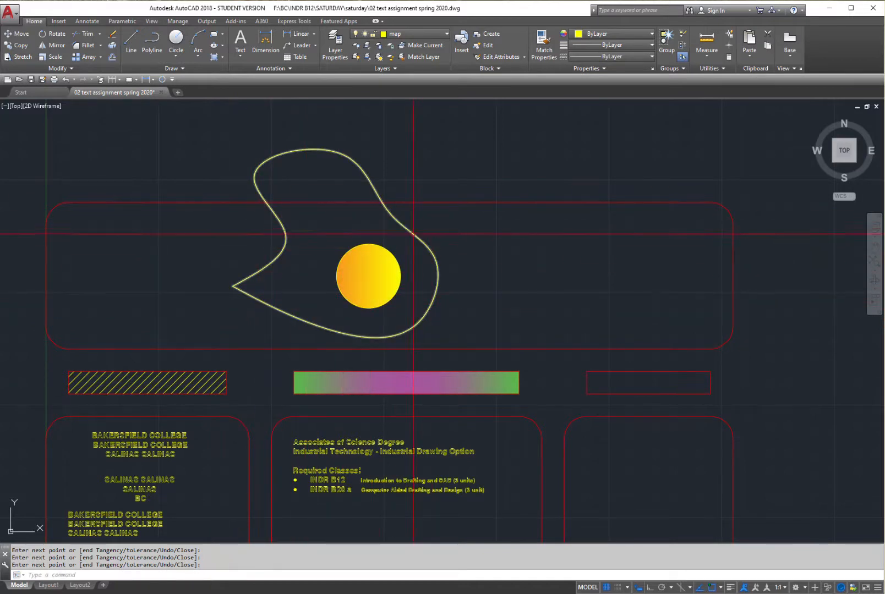
Step: Reshape the spline by stretching the fit point above the circle inward and its two upper fit points outward
{"action": "left_click", "coordinate": [411, 231]}
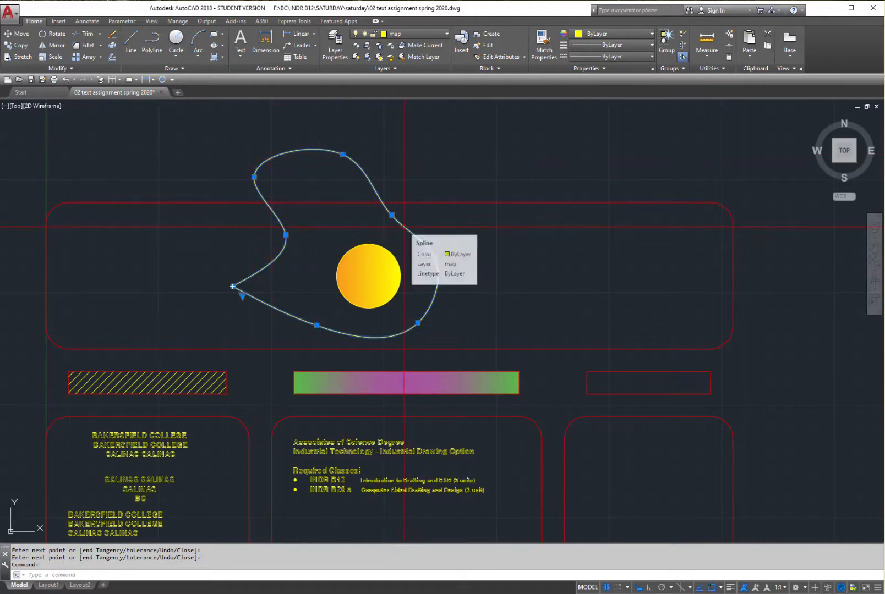
{"action": "left_click", "coordinate": [392, 215]}
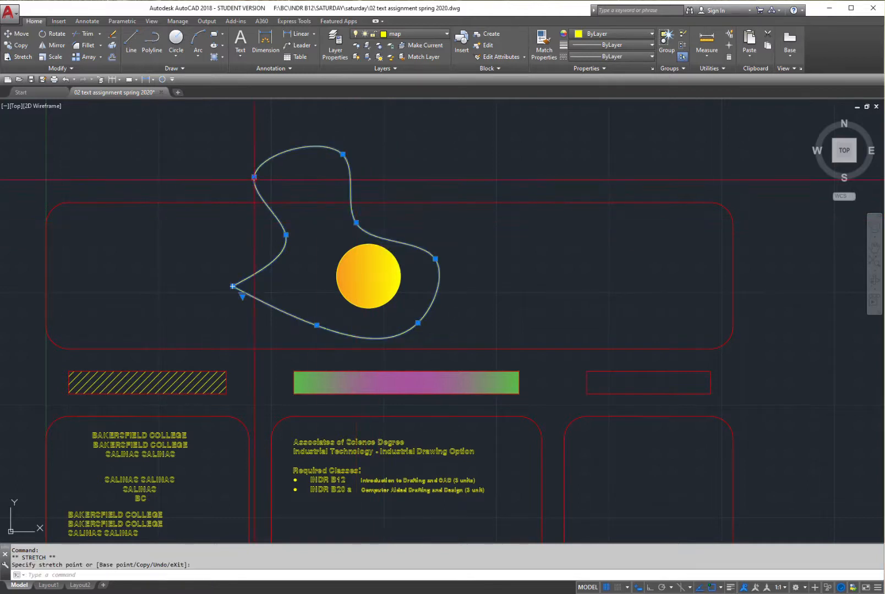
{"action": "left_click", "coordinate": [255, 177]}
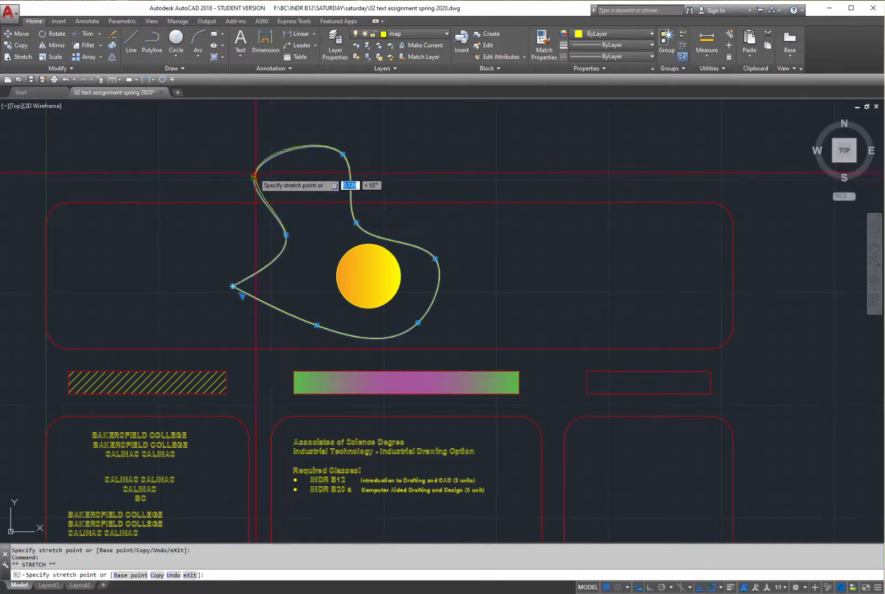
{"action": "left_click", "coordinate": [222, 171]}
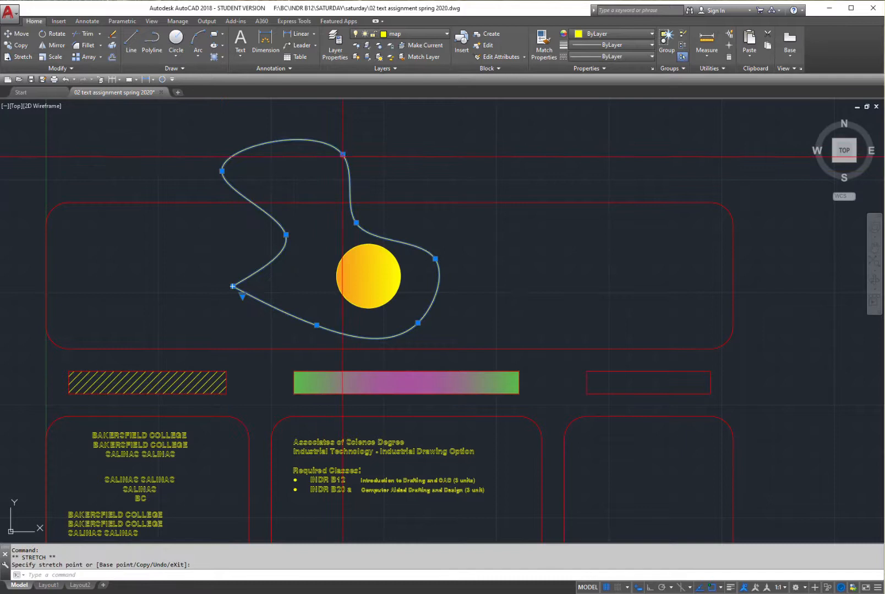
{"action": "left_click", "coordinate": [343, 154]}
{"action": "left_click", "coordinate": [398, 169]}
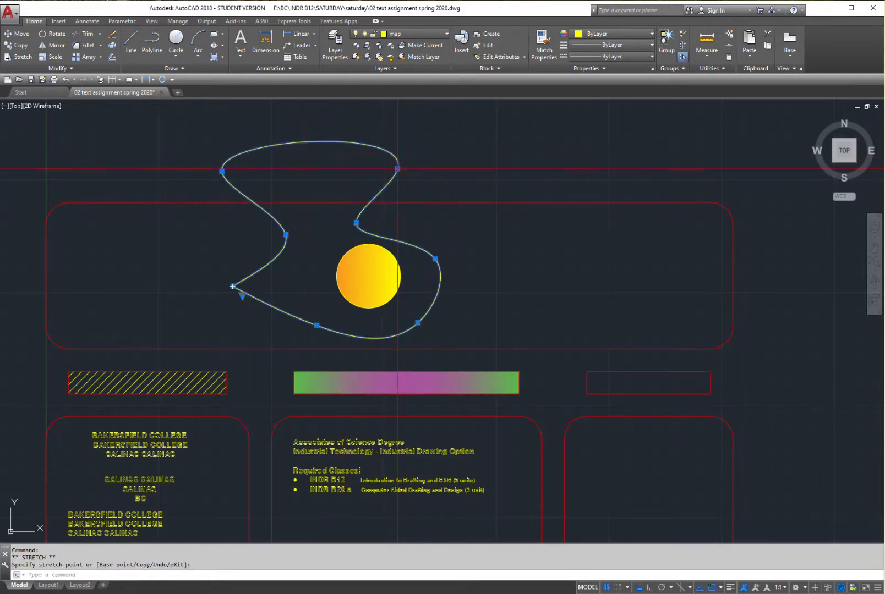
Step: Stretch the spline's pointed end and lower-left fit point closer to its shape, and its right fit point up and outward
{"action": "left_click", "coordinate": [233, 286]}
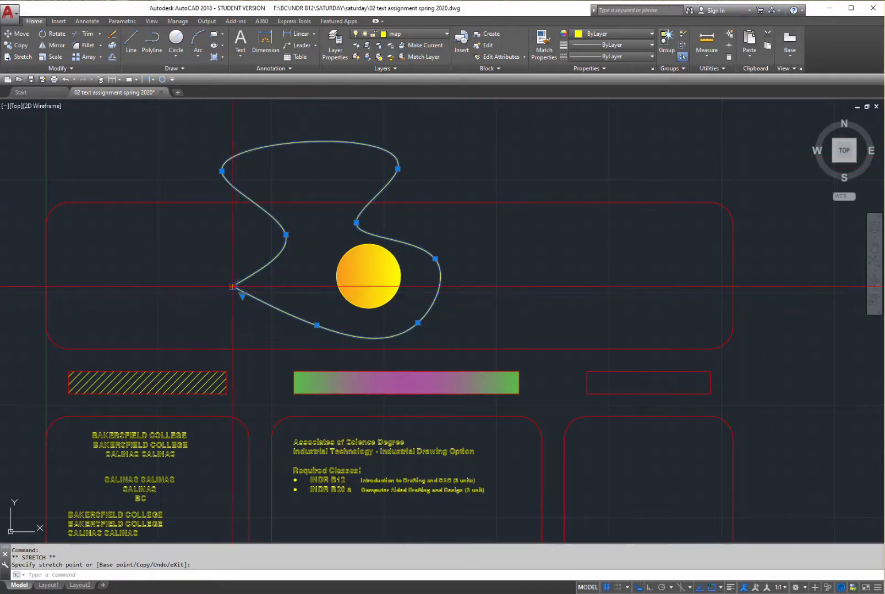
{"action": "left_click", "coordinate": [271, 287]}
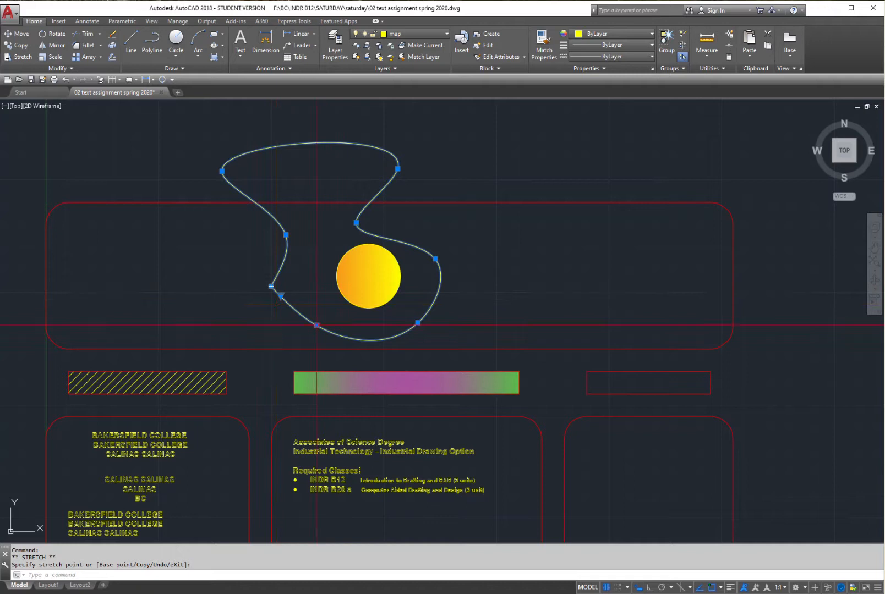
{"action": "key", "text": "Down"}
{"action": "left_click", "coordinate": [285, 325]}
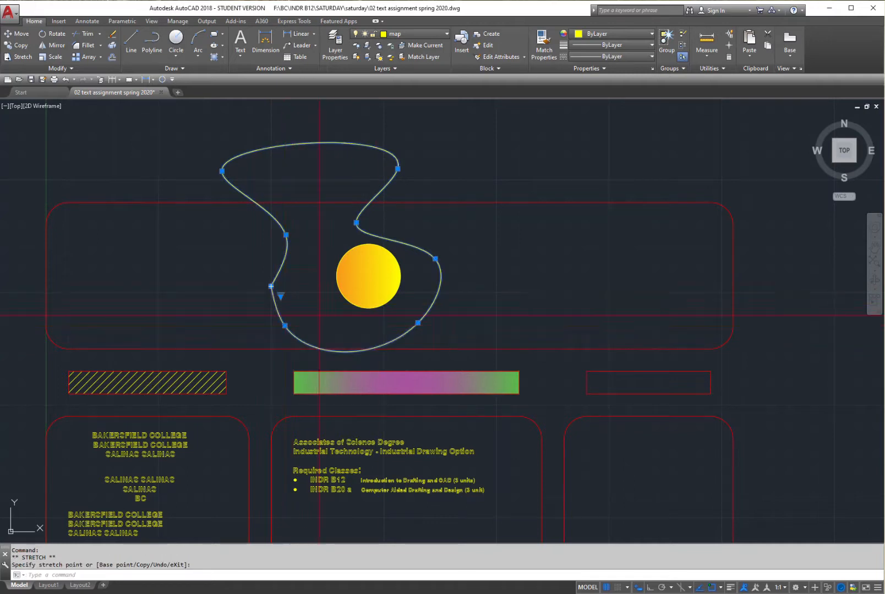
{"action": "left_click", "coordinate": [435, 259]}
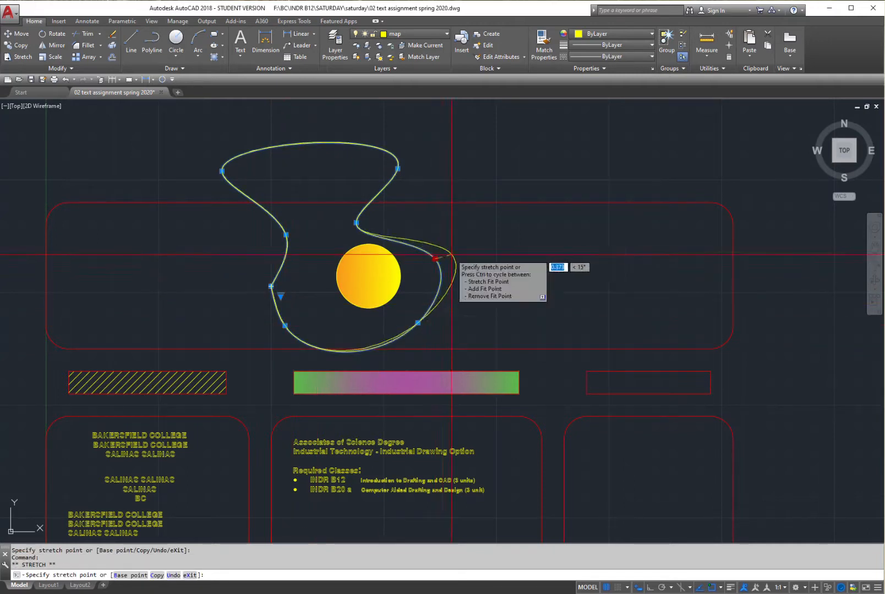
{"action": "left_click", "coordinate": [454, 230]}
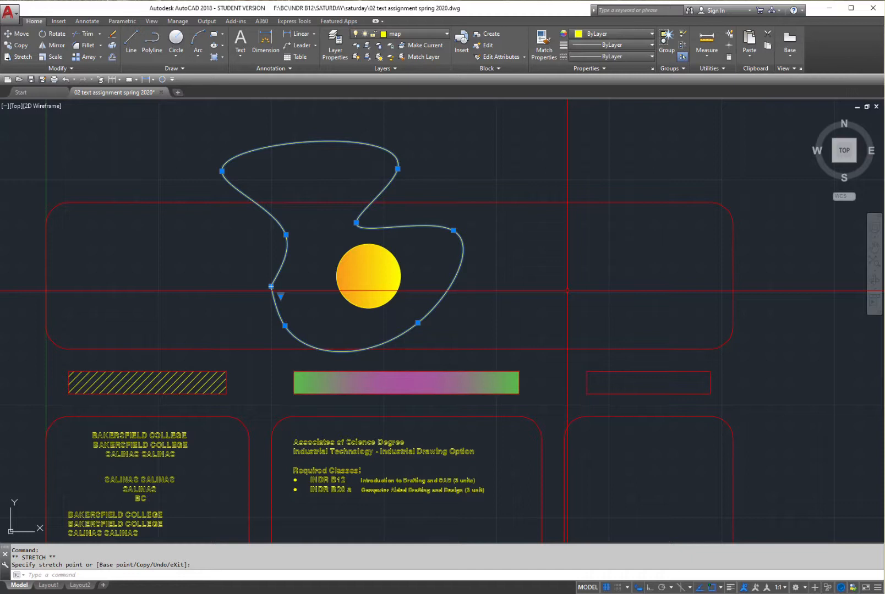
{"action": "key", "text": "Escape"}
{"action": "key", "text": "Escape"}
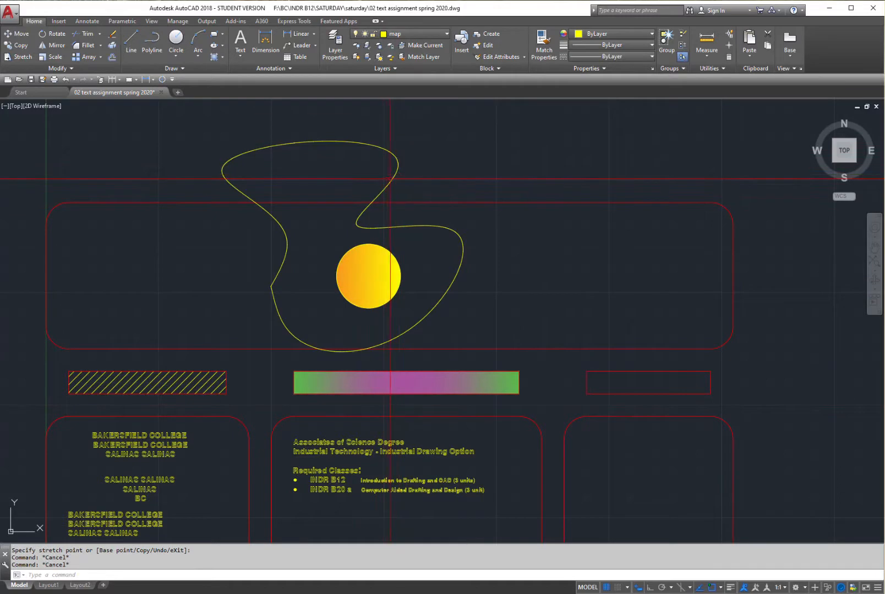
Step: Delete the closed spline around the circle
{"action": "left_click", "coordinate": [386, 180]}
{"action": "key", "text": "Delete"}
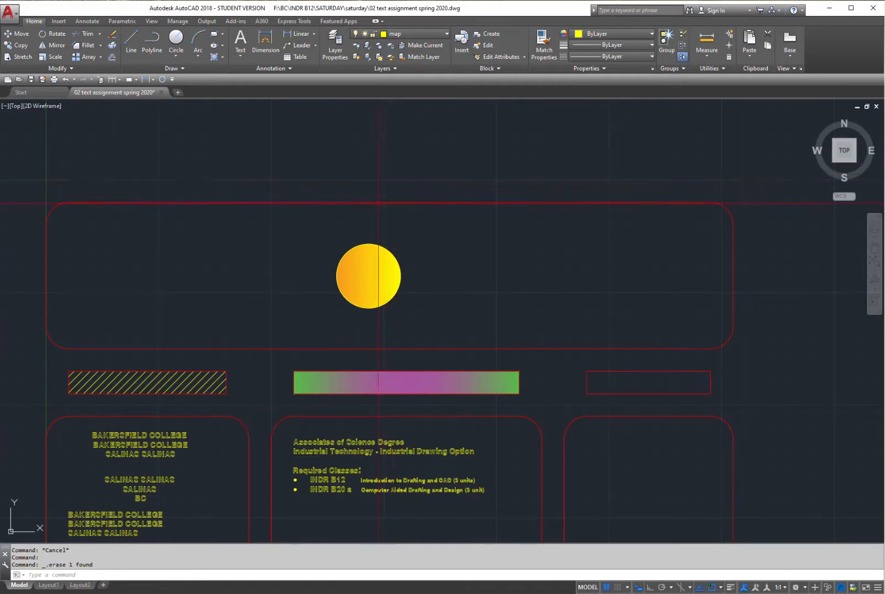
Step: Draw an open, wavy fit-point spline rising from the circle's left side to beyond the large rectangle's upper right
{"action": "left_click", "coordinate": [184, 69]}
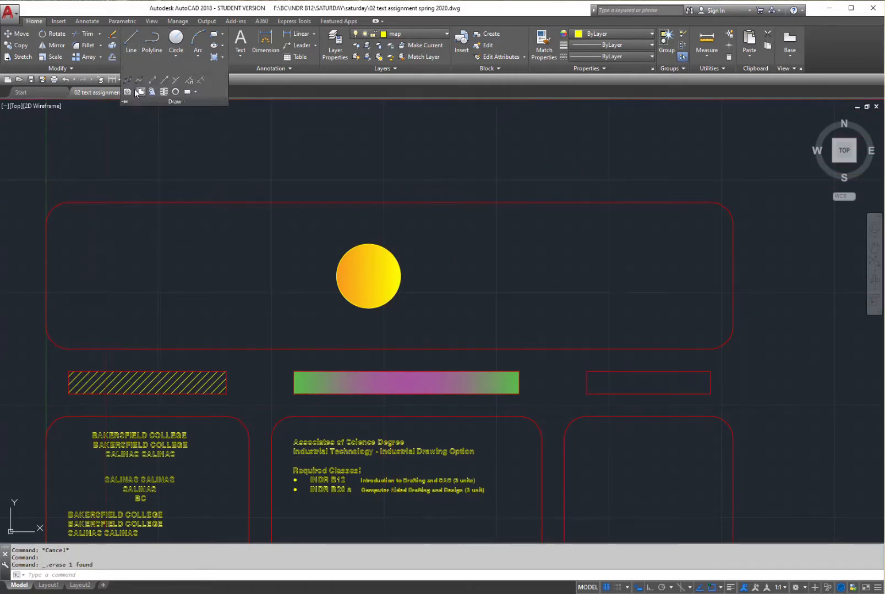
{"action": "left_click", "coordinate": [127, 81]}
{"action": "left_click", "coordinate": [222, 299]}
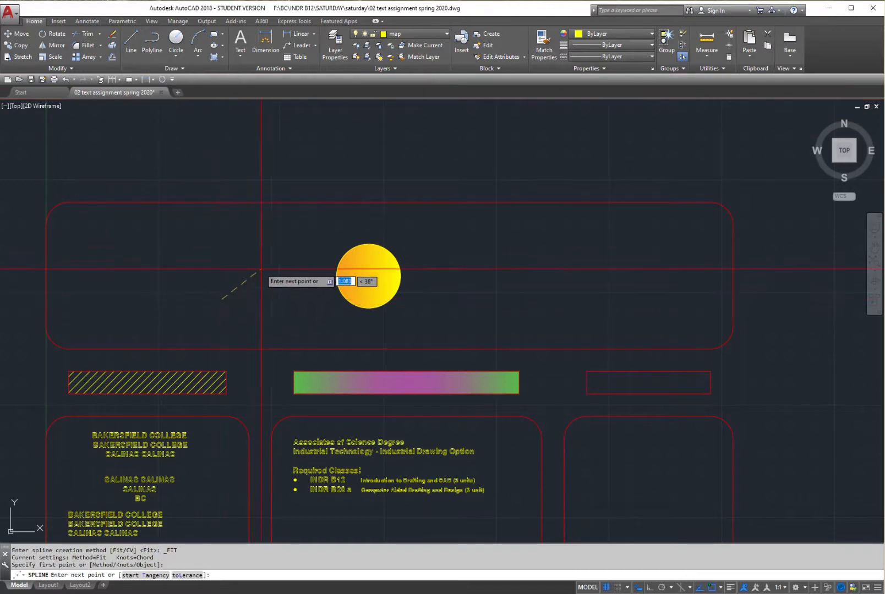
{"action": "left_click", "coordinate": [272, 244]}
{"action": "left_click", "coordinate": [386, 184]}
{"action": "left_click", "coordinate": [549, 181]}
{"action": "left_click", "coordinate": [624, 150]}
{"action": "left_click", "coordinate": [725, 142]}
{"action": "key", "text": "Return"}
Step: Delete the open wavy spline above the circle
{"action": "scroll", "coordinate": [594, 199], "scroll_direction": "down", "scroll_amount": 2}
{"action": "mouse_move", "coordinate": [575, 206]}
{"action": "middle_mouse_down"}
{"action": "mouse_move", "coordinate": [468, 228]}
{"action": "mouse_move", "coordinate": [473, 221]}
{"action": "middle_mouse_up"}
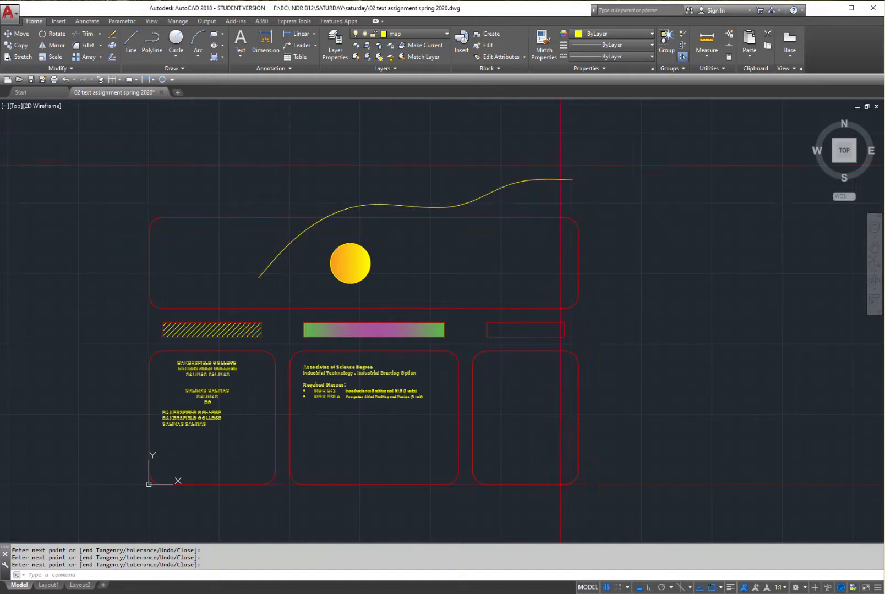
{"action": "left_click", "coordinate": [477, 200]}
{"action": "key", "text": "Return"}
{"action": "key", "text": "Delete"}
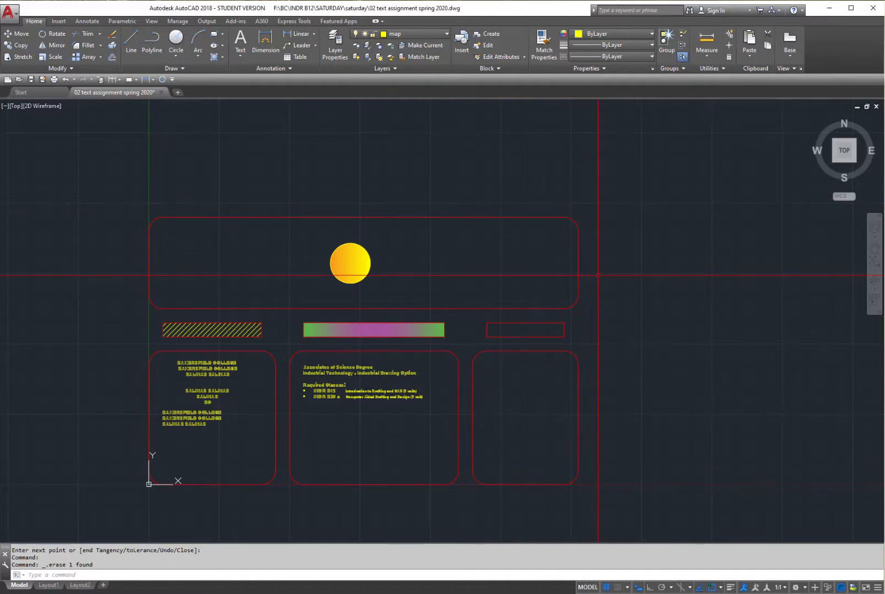
{"action": "middle_click_drag", "start_coordinate": [303, 231], "coordinate": [384, 184]}
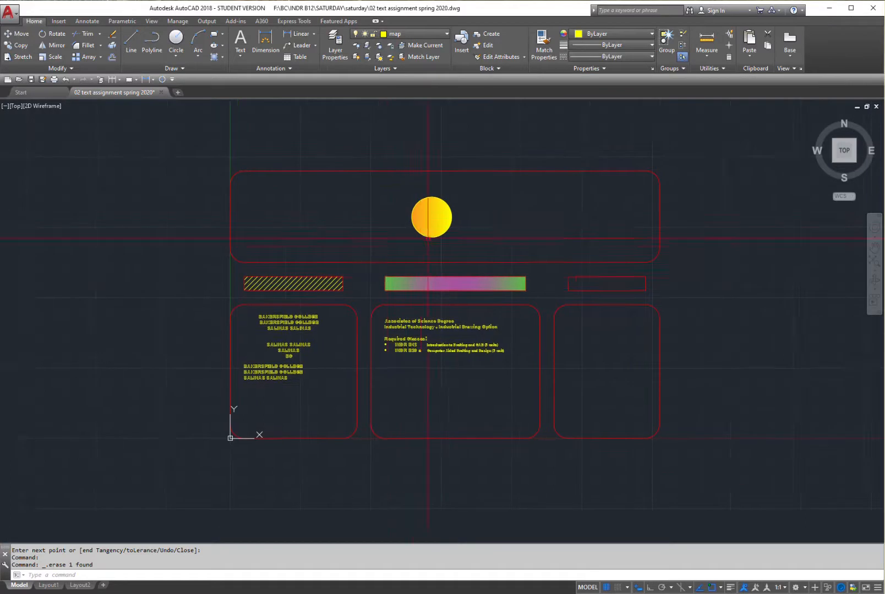
{"action": "left_click", "coordinate": [183, 67]}
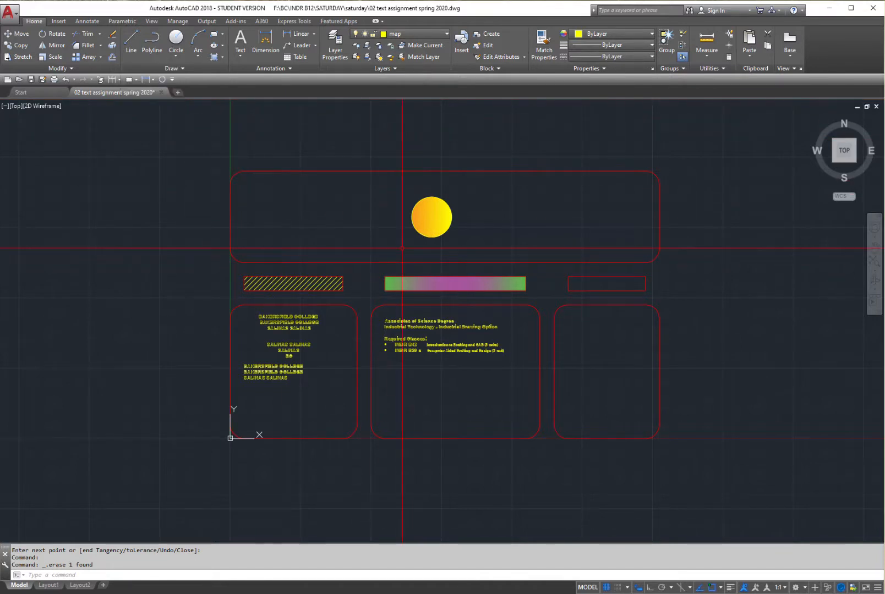
{"action": "left_click", "coordinate": [184, 68]}
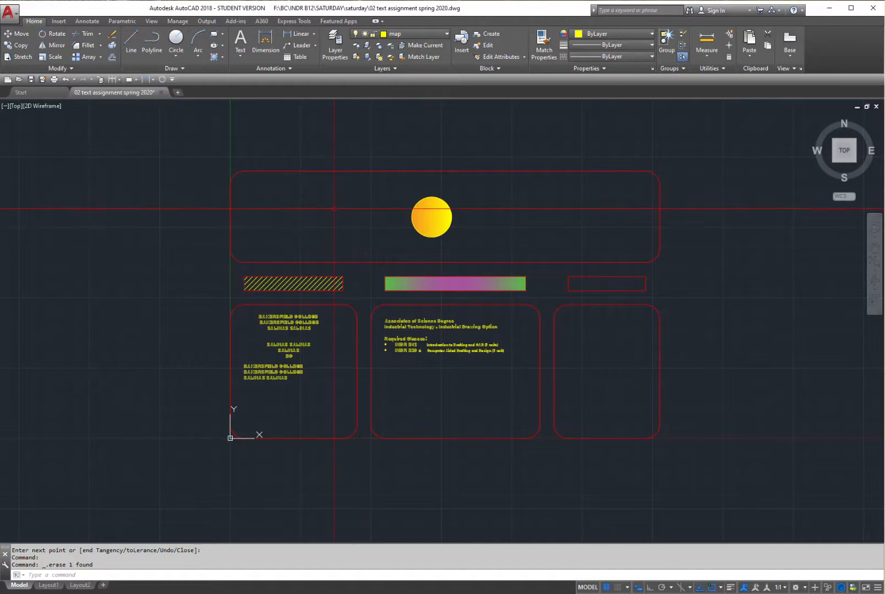
{"action": "mouse_move", "coordinate": [365, 225]}
{"action": "middle_mouse_down"}
{"action": "mouse_move", "coordinate": [304, 255]}
{"action": "mouse_move", "coordinate": [340, 260]}
{"action": "mouse_move", "coordinate": [355, 221]}
{"action": "middle_mouse_up"}
{"action": "scroll", "coordinate": [326, 268], "scroll_direction": "up", "scroll_amount": 1}
{"action": "scroll", "coordinate": [350, 228], "scroll_direction": "down", "scroll_amount": 1}
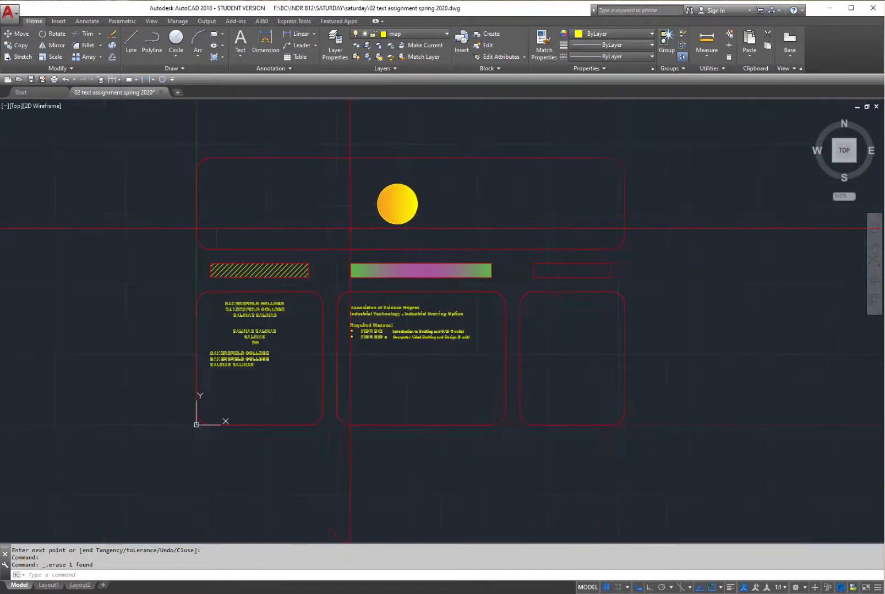
{"action": "scroll", "coordinate": [349, 226], "scroll_direction": "up", "scroll_amount": 1}
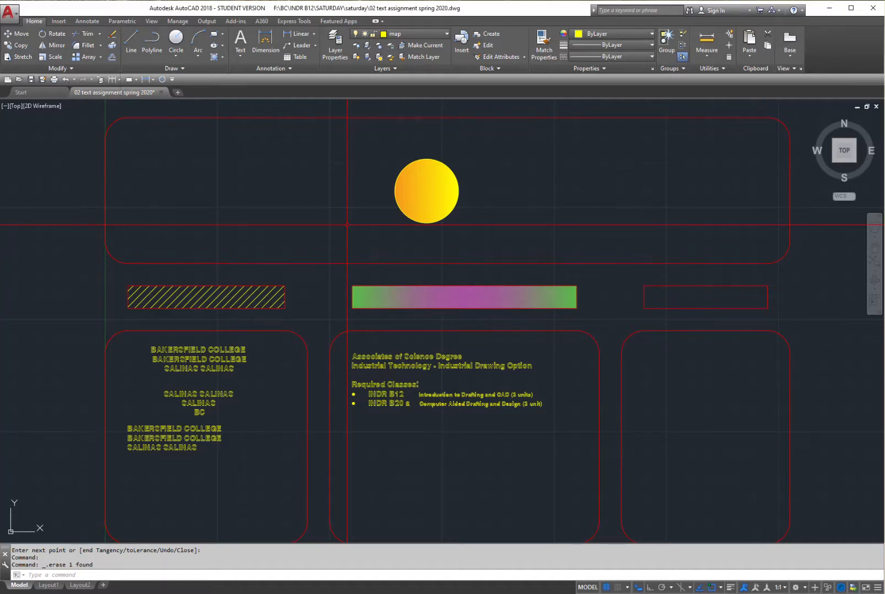
{"action": "scroll", "coordinate": [347, 225], "scroll_direction": "down", "scroll_amount": 3}
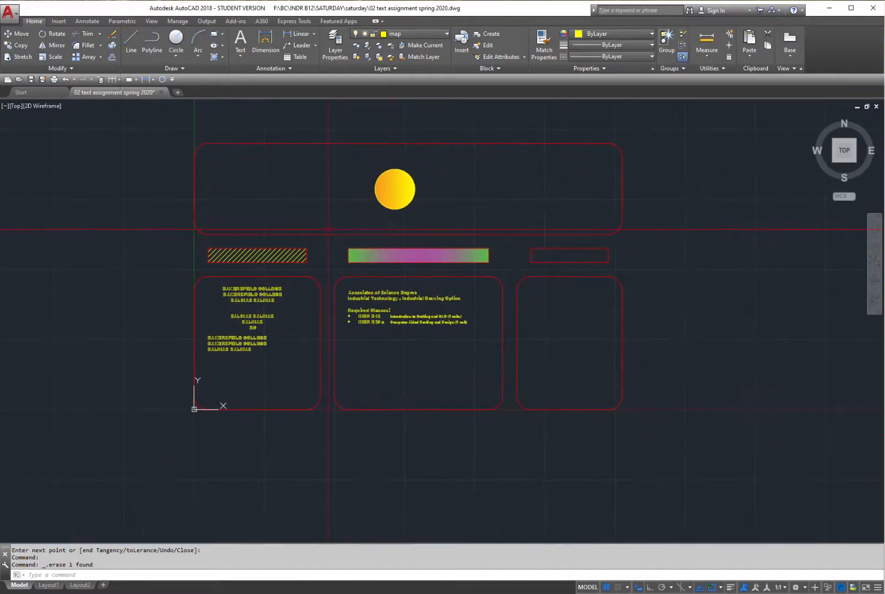